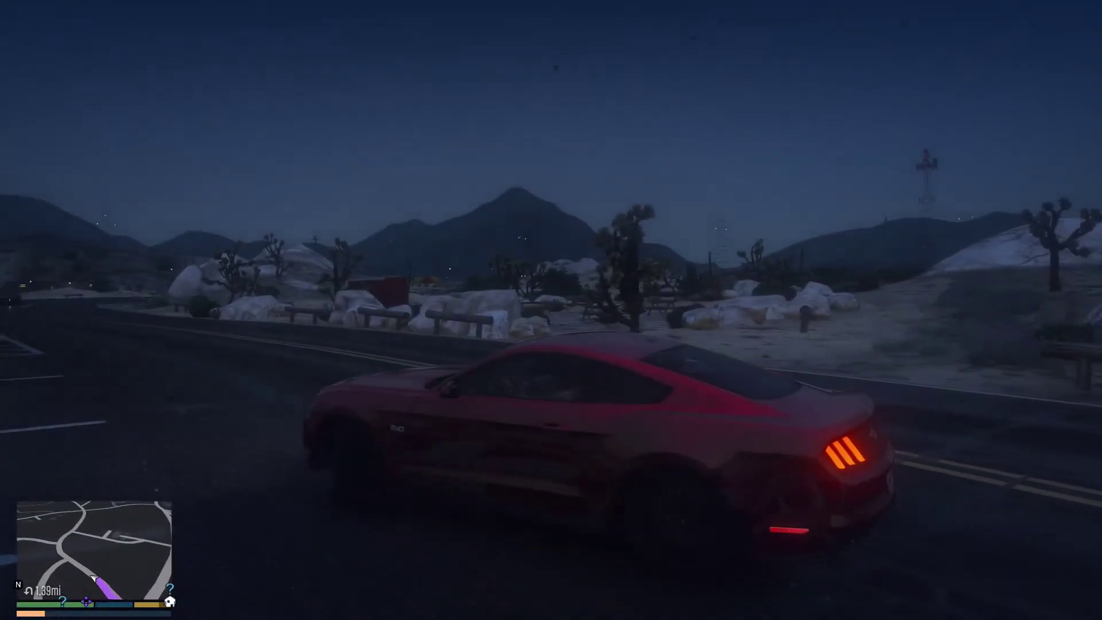
{"action": "key", "text": "w"}
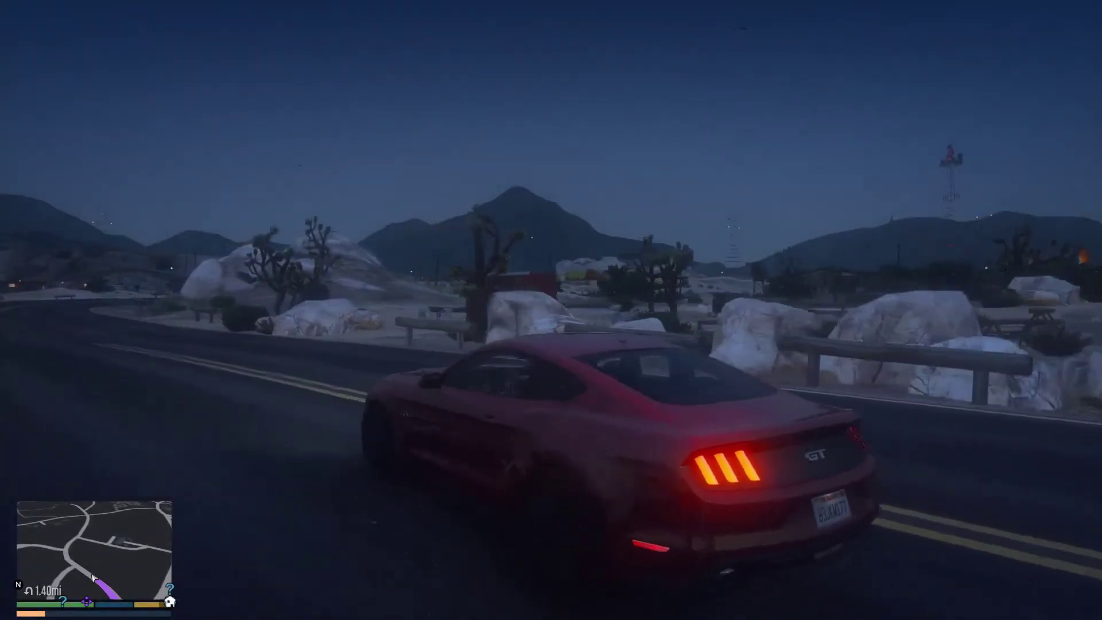
{"action": "key", "text": "a"}
{"action": "key", "text": "w"}
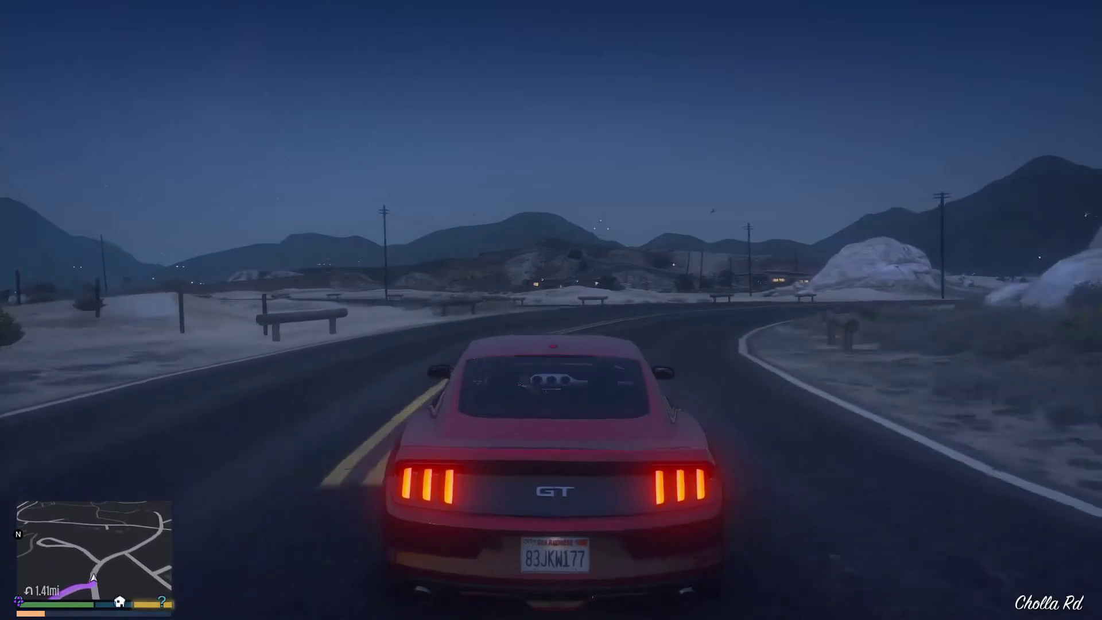
{"action": "key", "text": "w"}
{"action": "key", "text": "d"}
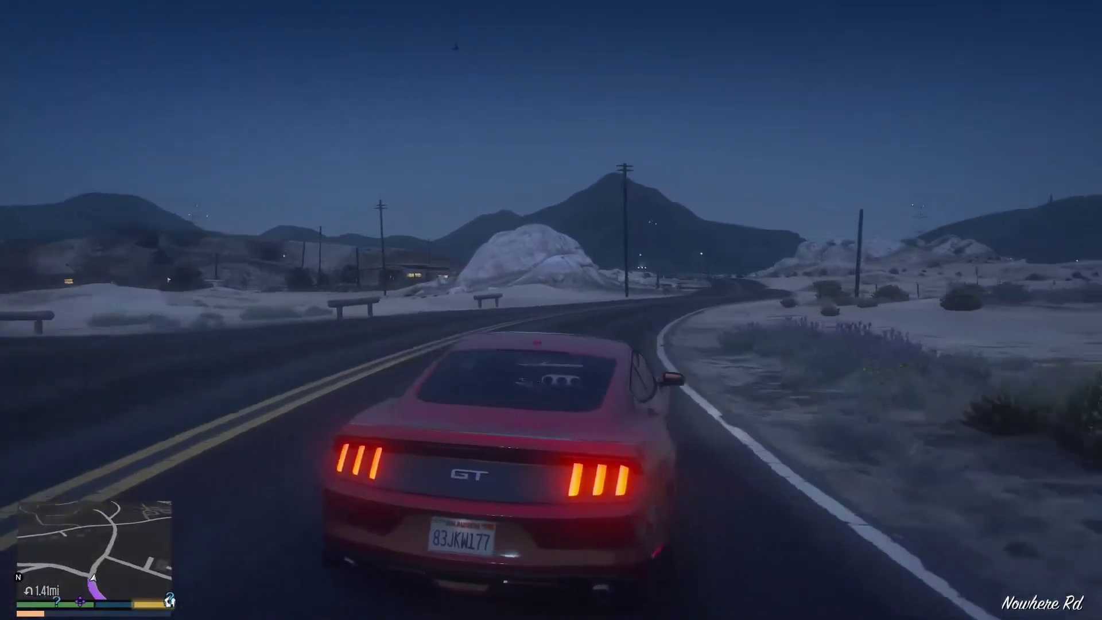
{"action": "key", "text": "w"}
{"action": "key", "text": "d"}
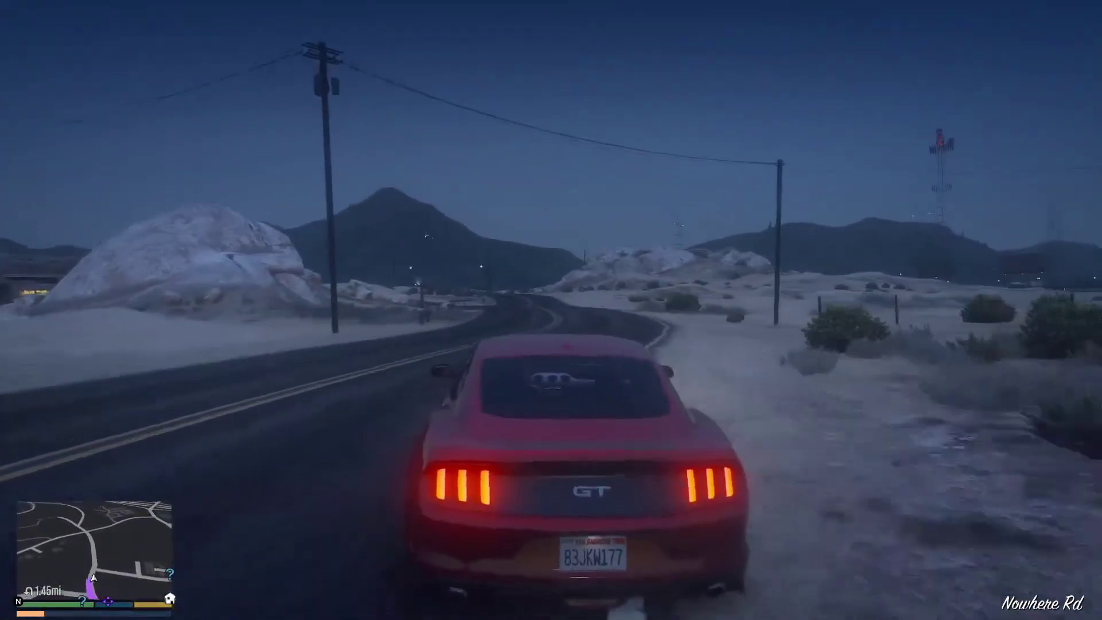
{"action": "key", "text": "w"}
{"action": "key", "text": "d"}
{"action": "key", "text": "a"}
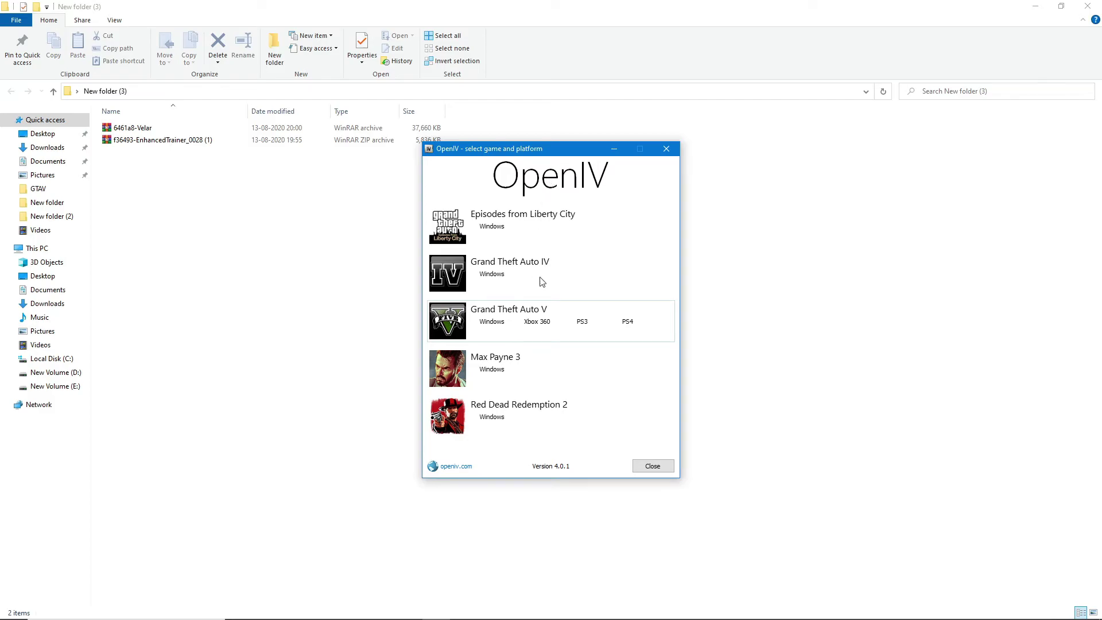
Load Grand Theft Auto V for Windows in OpenIV, open its mods folder, and minimize the window
{"action": "left_click", "coordinate": [495, 326]}
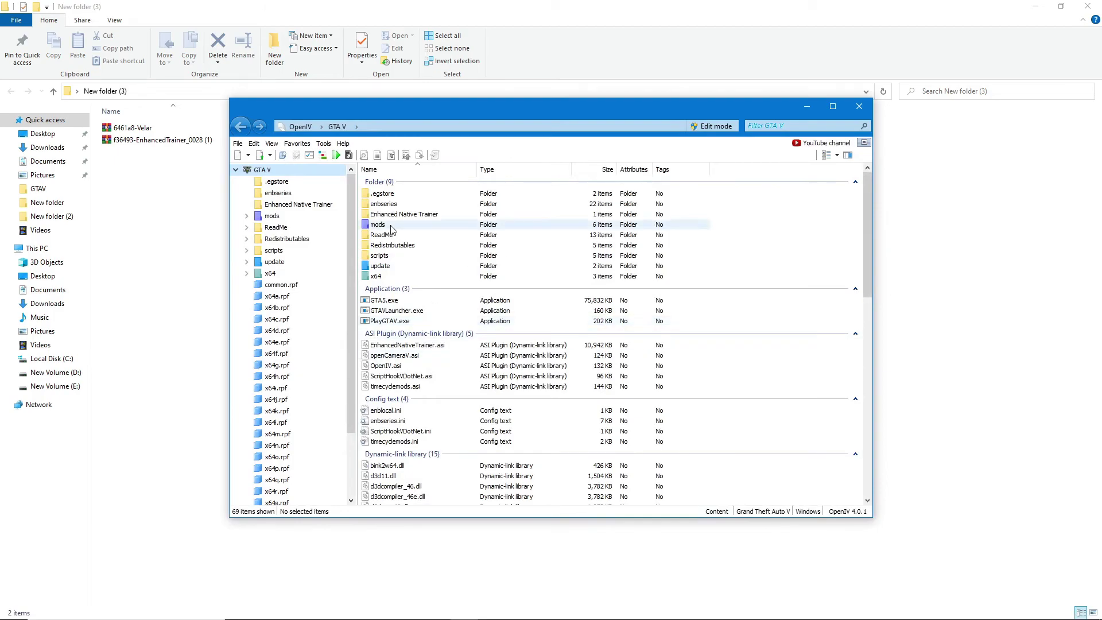
{"action": "double_click", "coordinate": [374, 226]}
{"action": "left_click", "coordinate": [241, 125]}
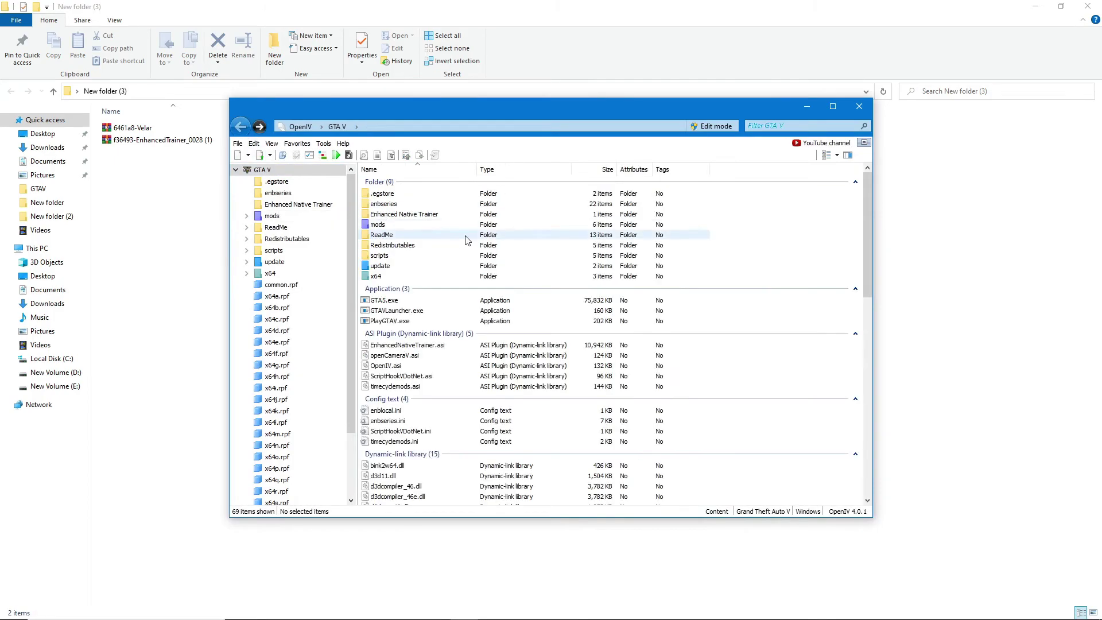
{"action": "left_click", "coordinate": [410, 225]}
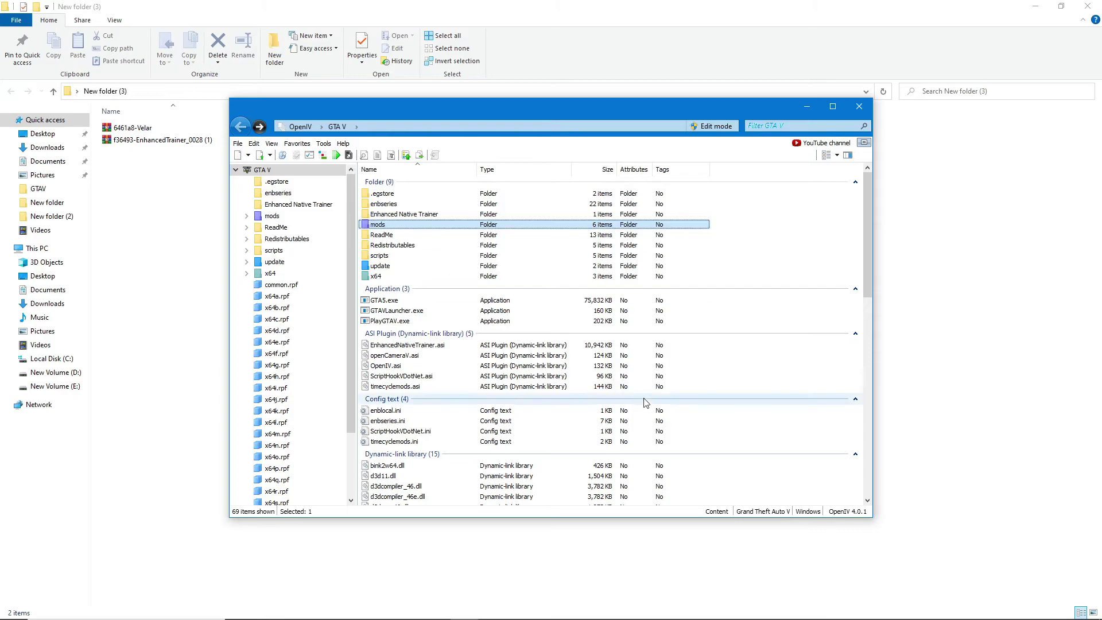
{"action": "double_click", "coordinate": [386, 226]}
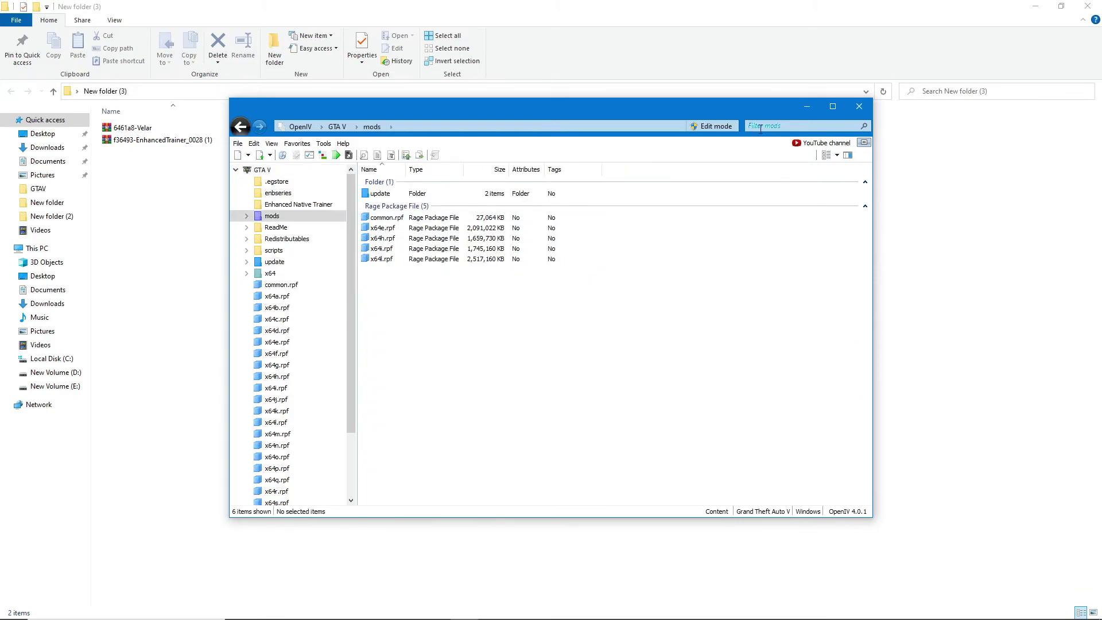
{"action": "left_click", "coordinate": [813, 103]}
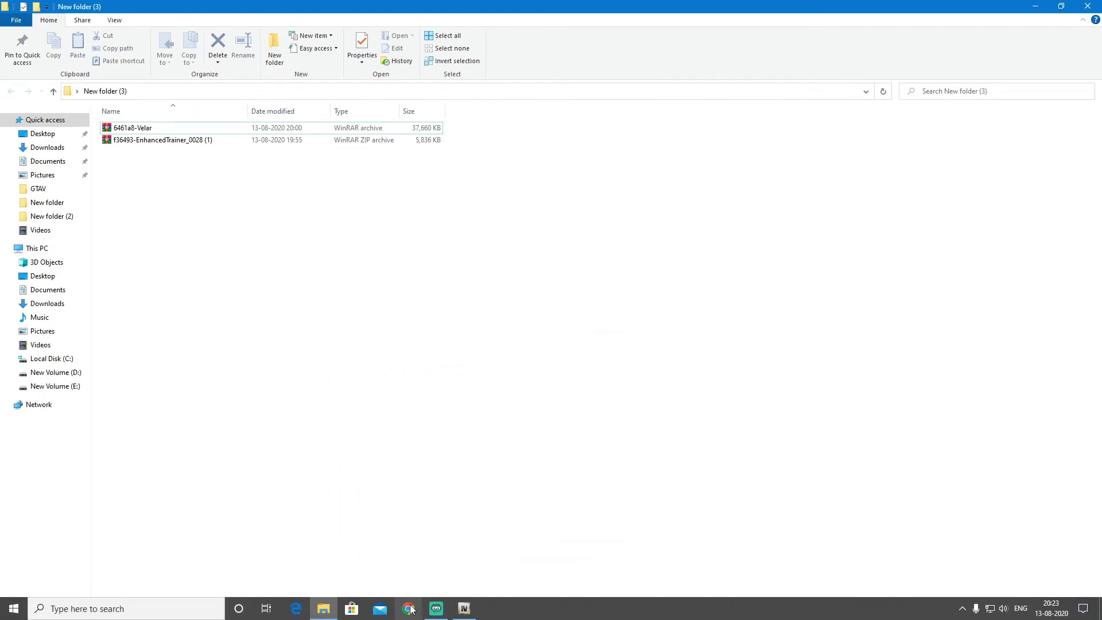
Switch to Chrome and open the vehicle mods page at gta5-mods.com/vehicles
{"action": "left_click", "coordinate": [409, 609]}
{"action": "left_click", "coordinate": [347, 32]}
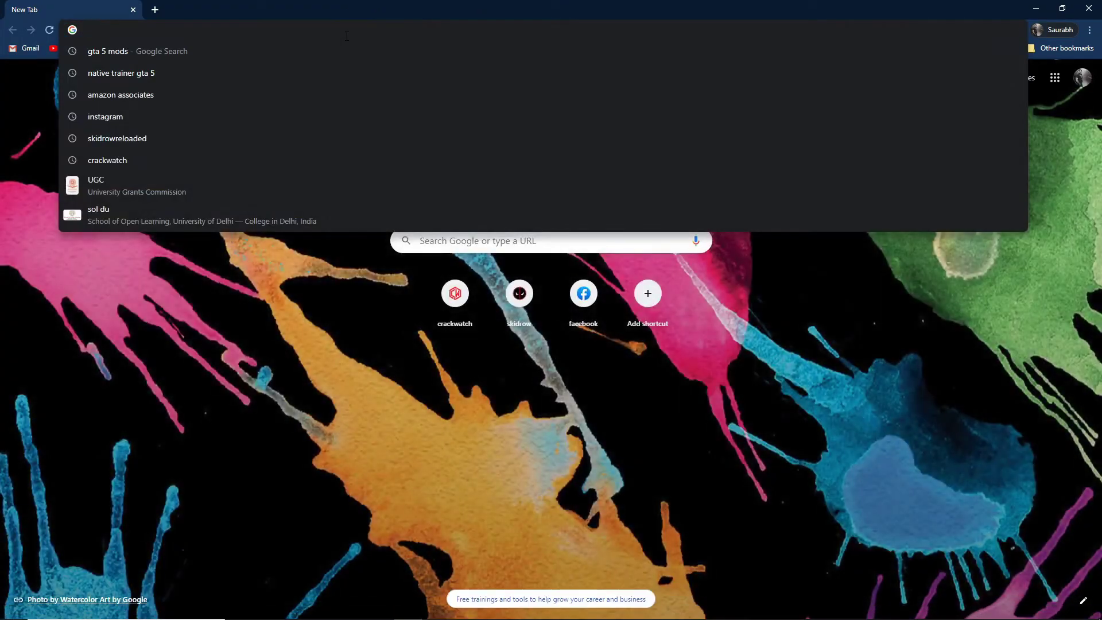
{"action": "type", "text": "gta"}
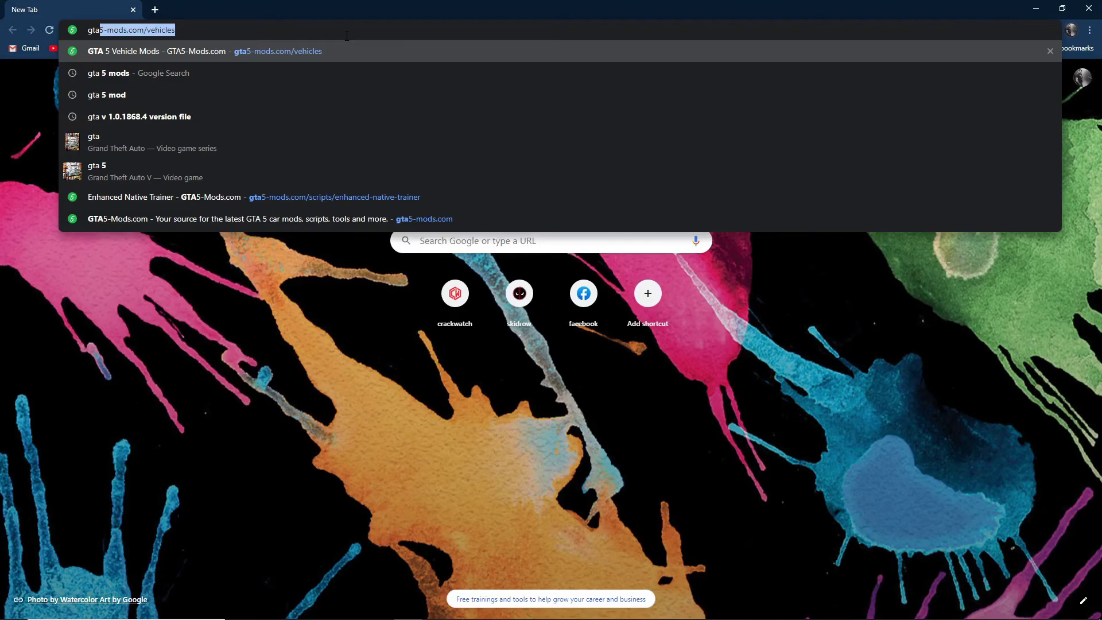
{"action": "key", "text": "Return"}
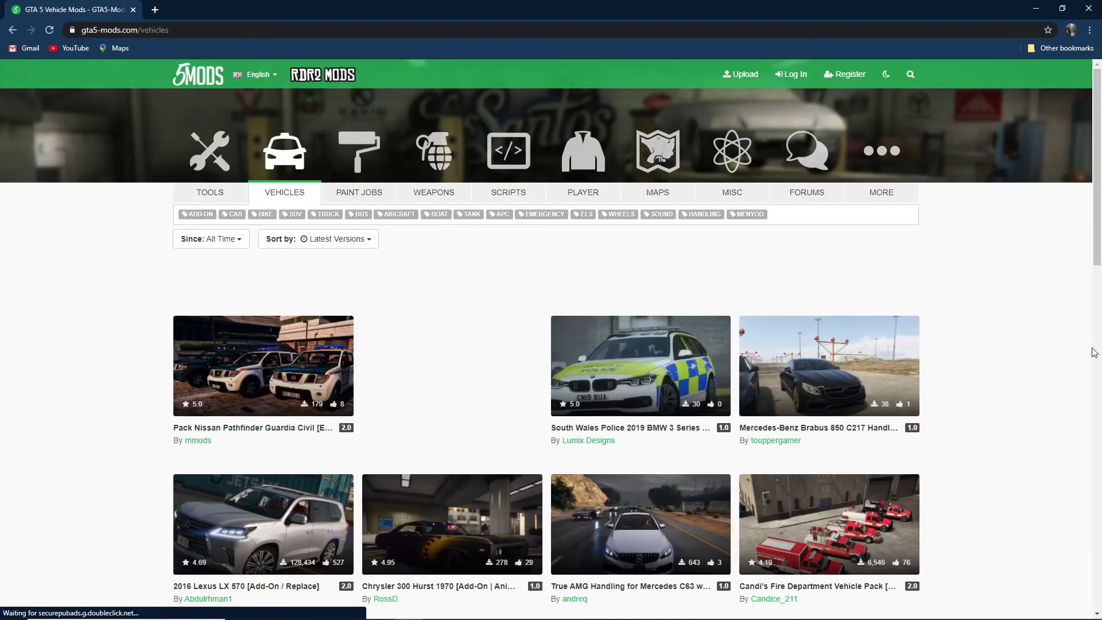
Browse the vehicle mods and search the site for "velar"
{"action": "scroll", "coordinate": [720, 293], "scroll_direction": "down", "scroll_amount": 5}
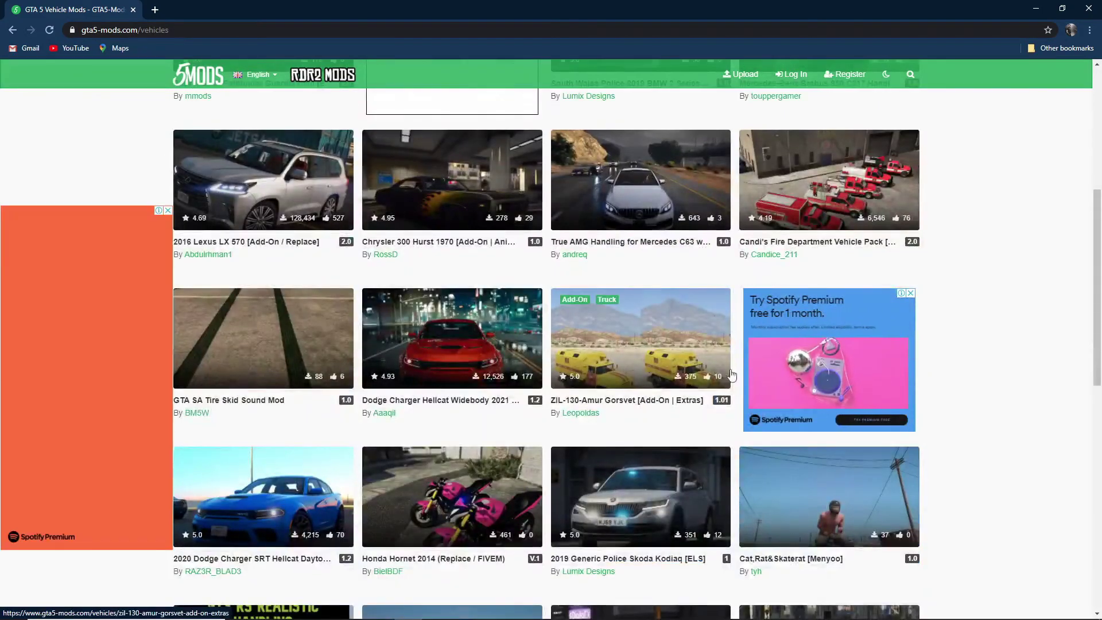
{"action": "scroll", "coordinate": [720, 293], "scroll_direction": "up", "scroll_amount": 6}
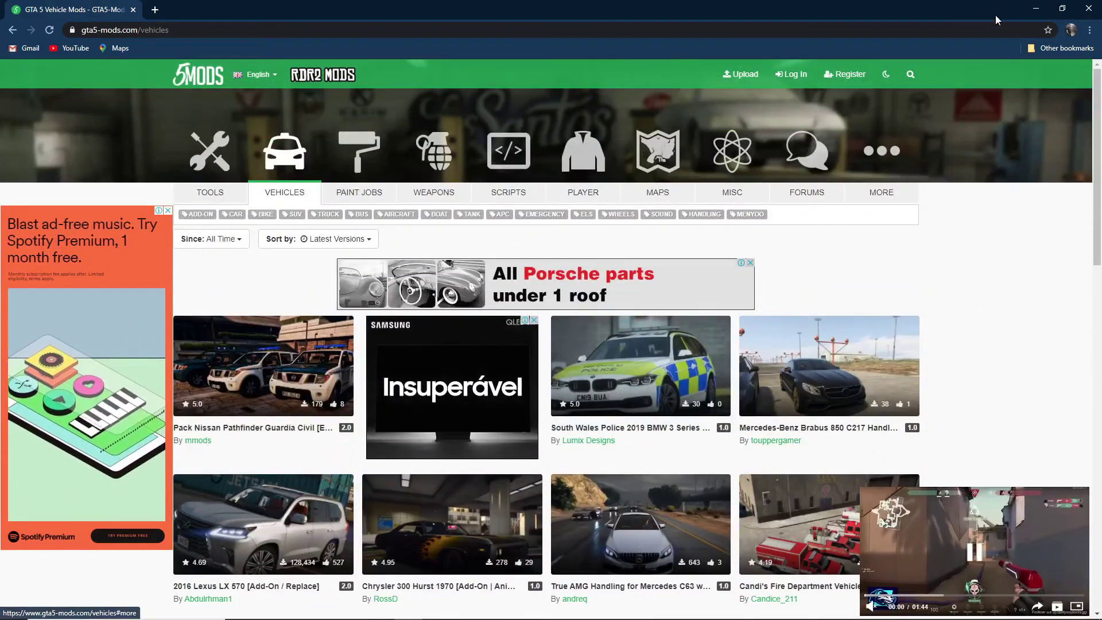
{"action": "left_click", "coordinate": [910, 74]}
{"action": "type", "text": "velar"}
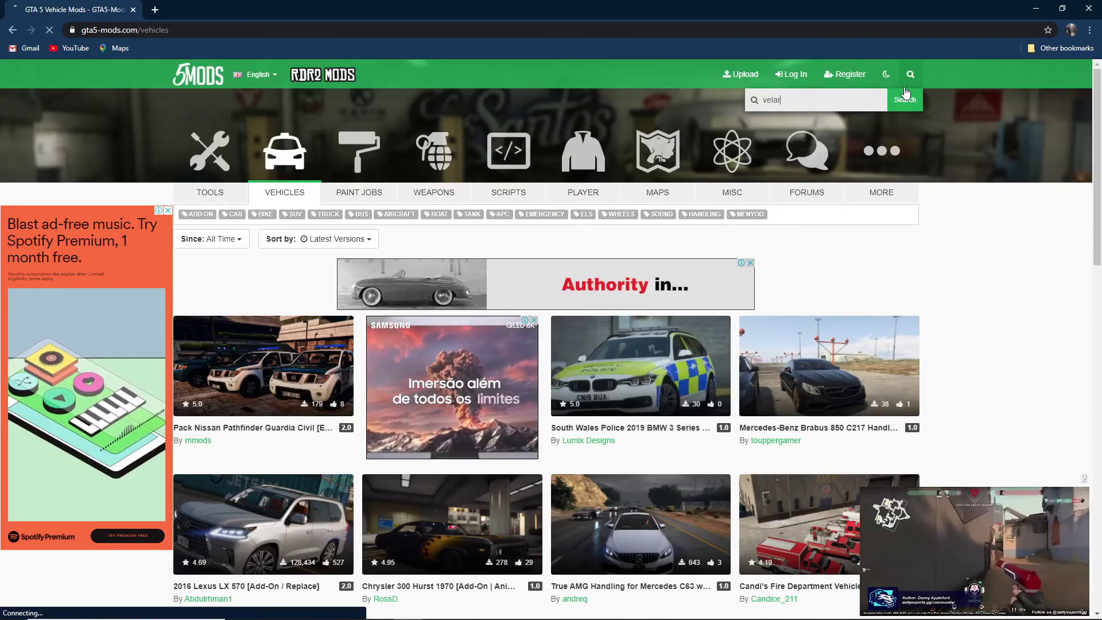
{"action": "key", "text": "Return"}
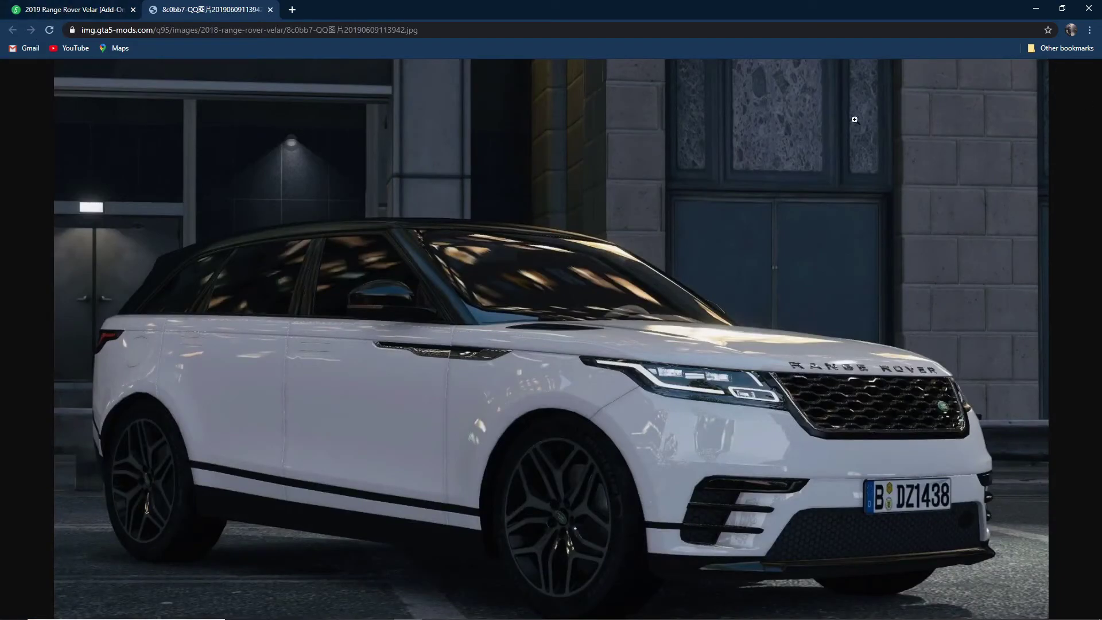
Download the 2019 Range Rover Velar [Add-On] mod from its page and minimize the browser
{"action": "left_click", "coordinate": [63, 9]}
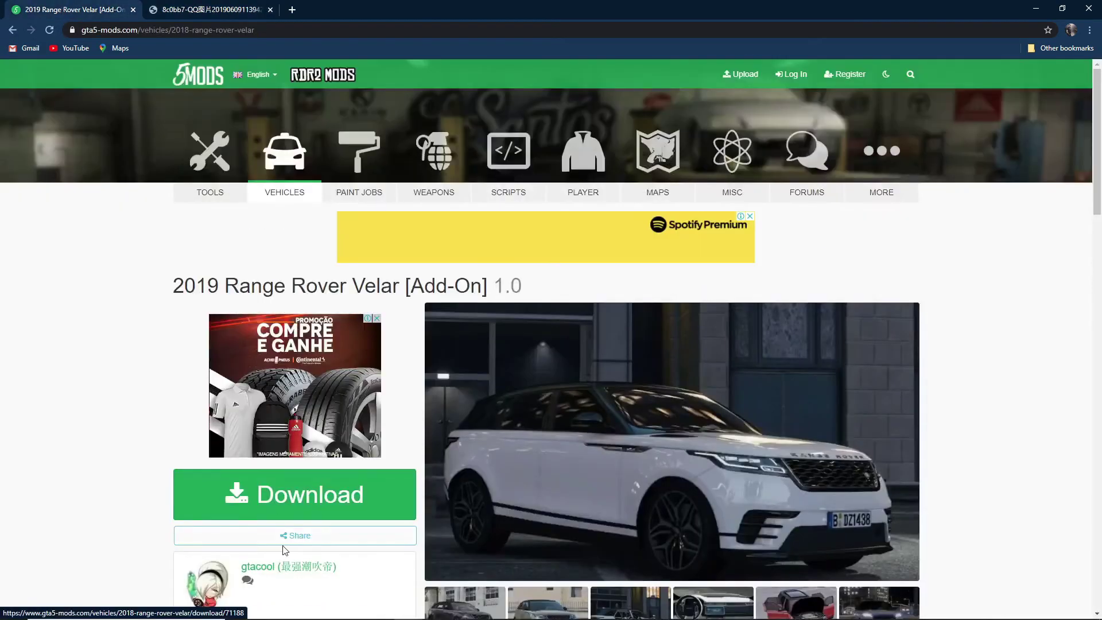
{"action": "left_click", "coordinate": [298, 501]}
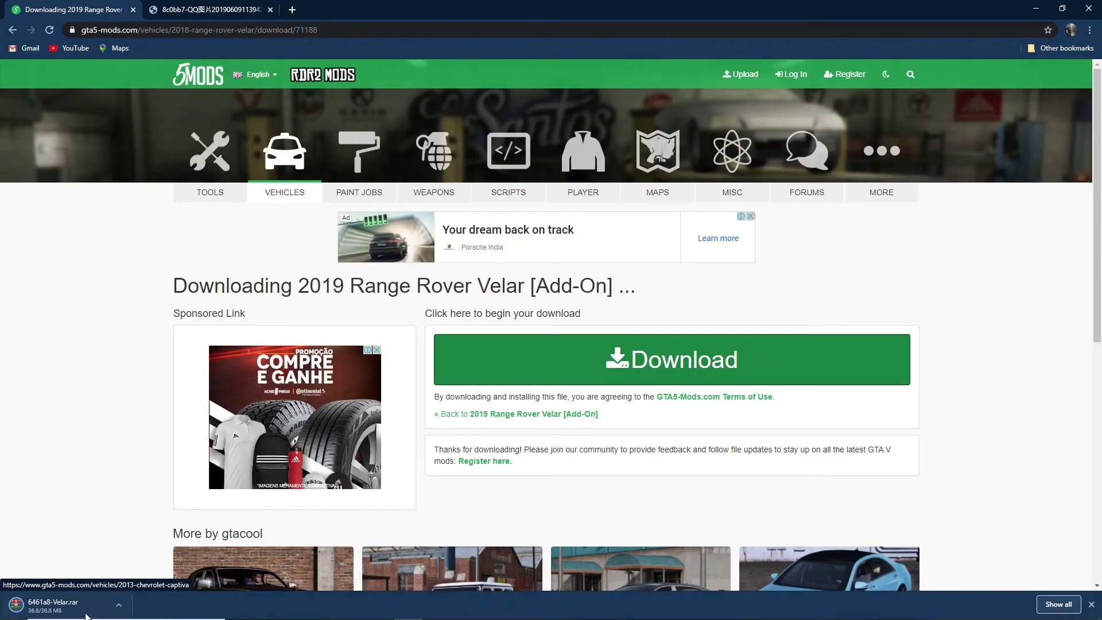
{"action": "left_click", "coordinate": [1037, 8]}
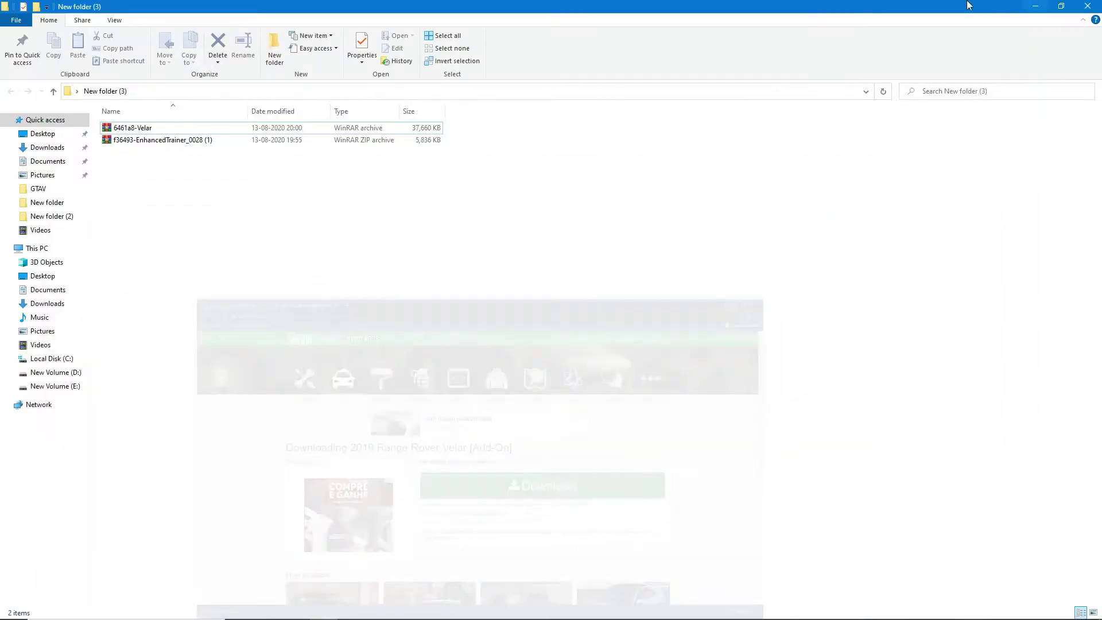
Extract the 6461a8-Velar archive into the current folder, New folder (3)
{"action": "left_click", "coordinate": [159, 130]}
{"action": "right_click", "coordinate": [159, 130]}
{"action": "left_click", "coordinate": [242, 181]}
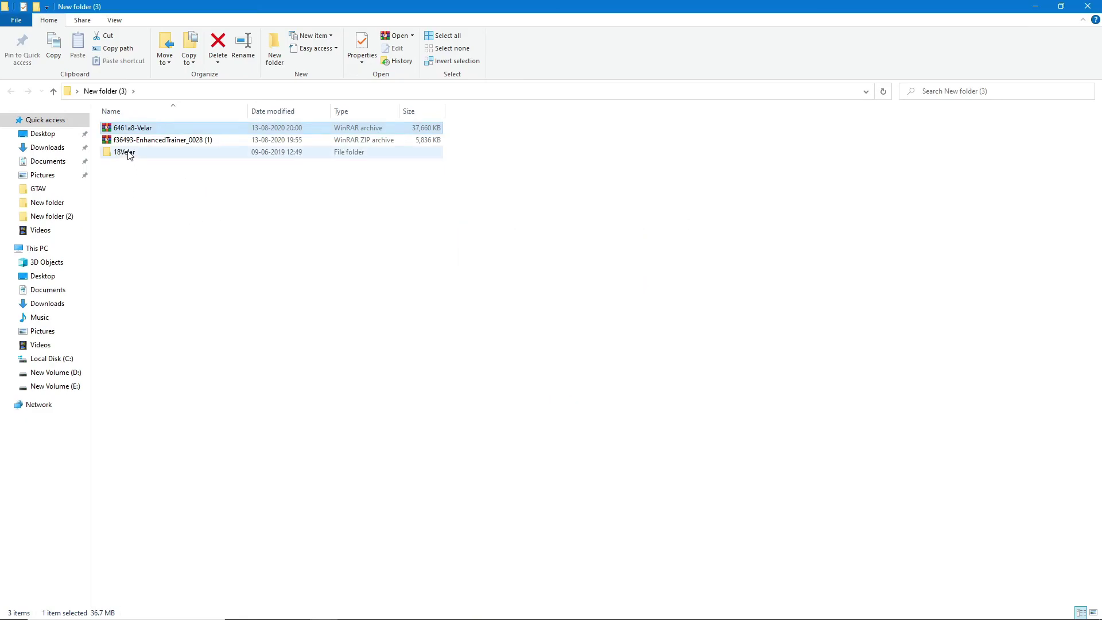
Open the extracted 18Velar folder and examine its files and the contents of its 18Velar subfolder
{"action": "double_click", "coordinate": [129, 152]}
{"action": "left_click", "coordinate": [129, 152]}
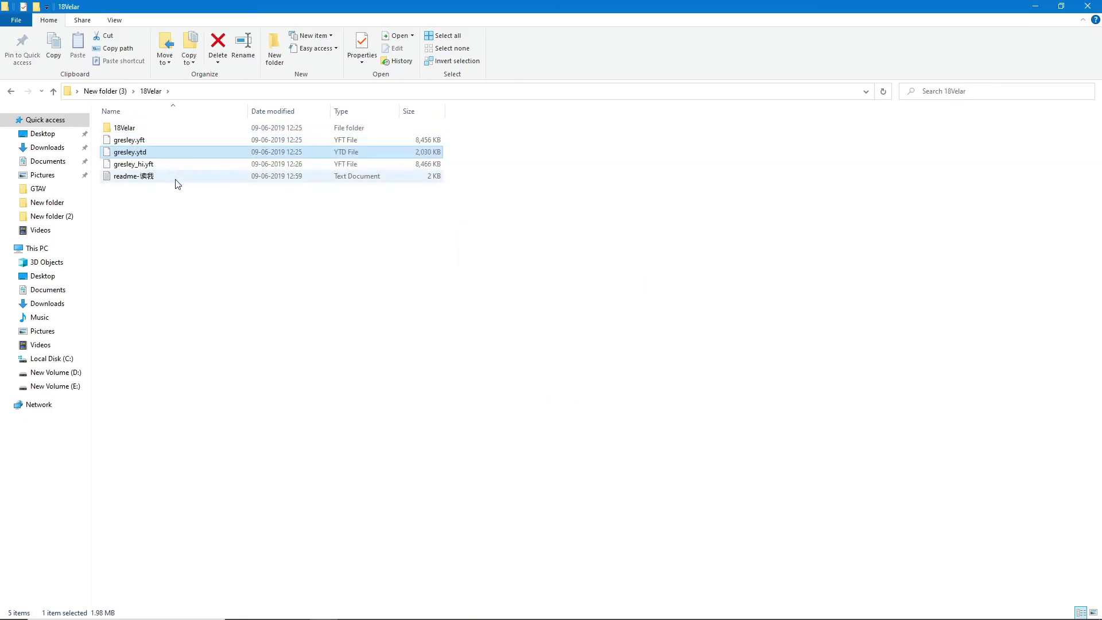
{"action": "left_click", "coordinate": [185, 214]}
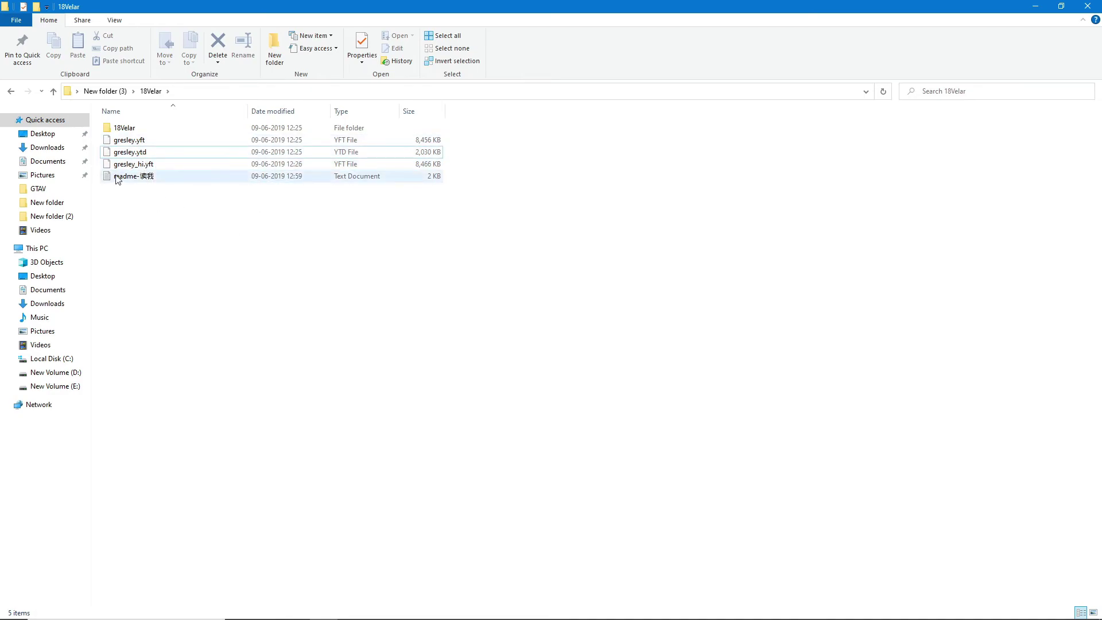
{"action": "double_click", "coordinate": [144, 151]}
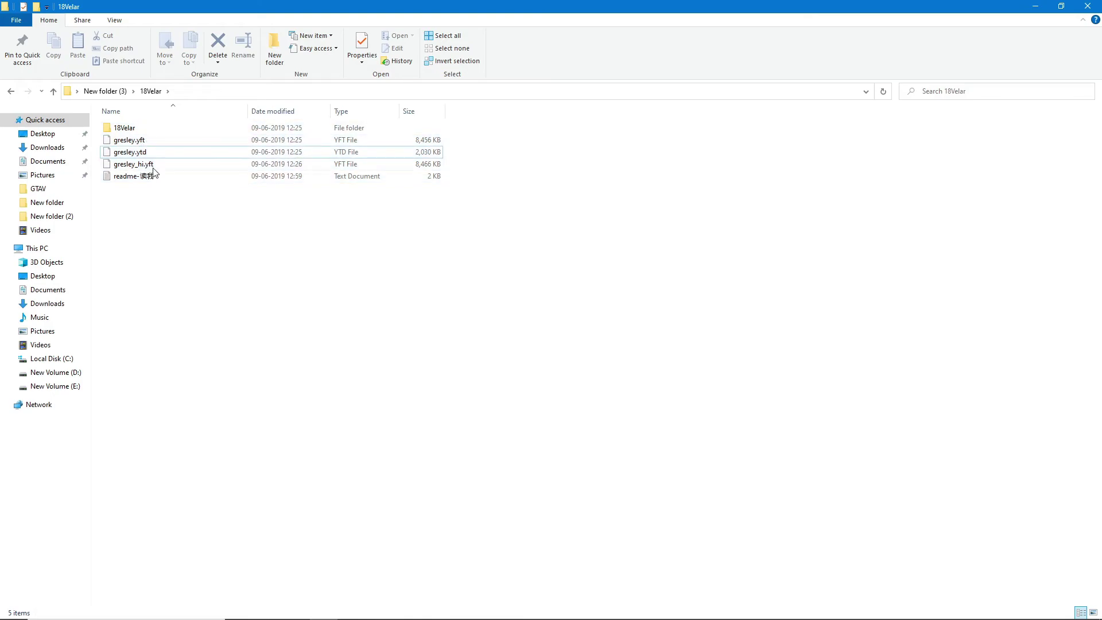
{"action": "left_click", "coordinate": [147, 132]}
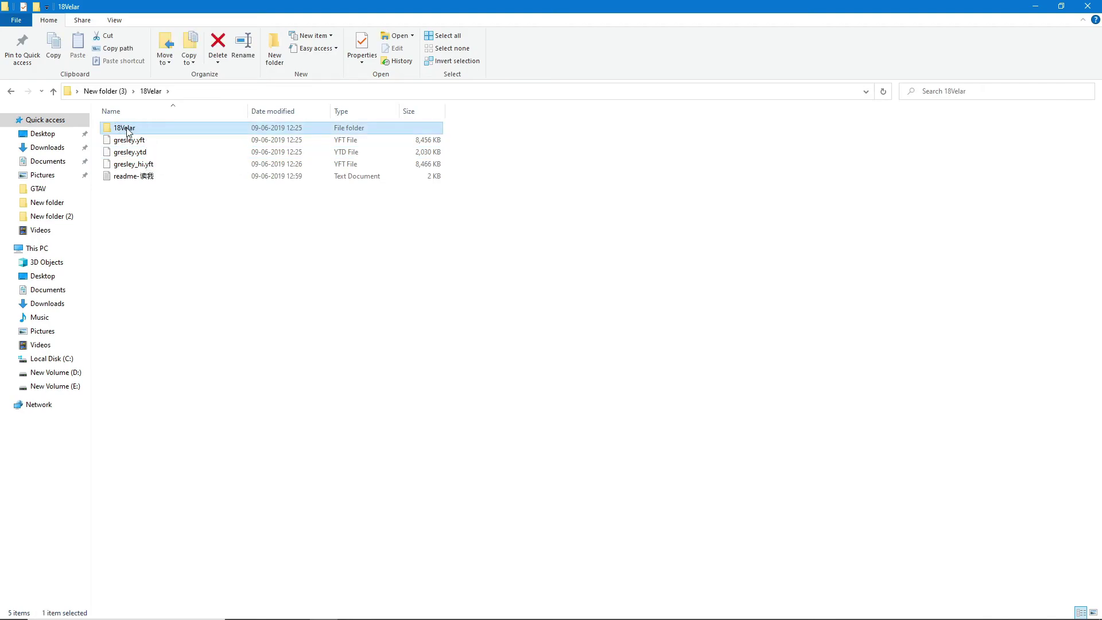
{"action": "double_click", "coordinate": [127, 132]}
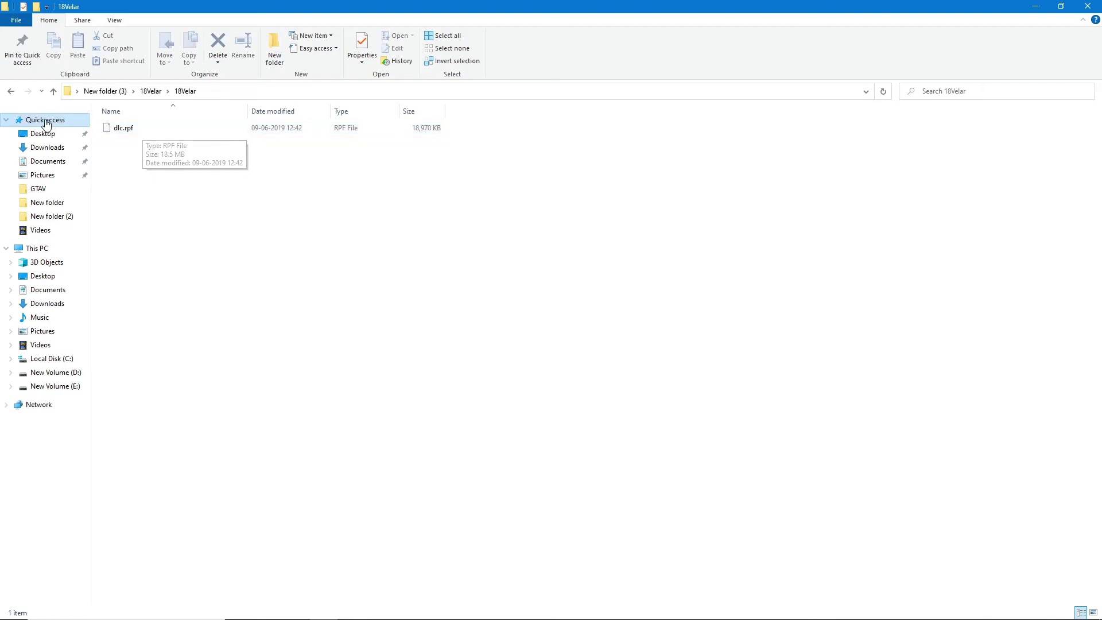
Return to the parent folder and copy the inner 18Velar folder into mods/update/x64/dlcpacks in OpenIV
{"action": "left_click", "coordinate": [11, 92]}
{"action": "key", "text": "alt+Tab"}
{"action": "left_click_drag", "start_coordinate": [125, 127], "coordinate": [401, 374]}
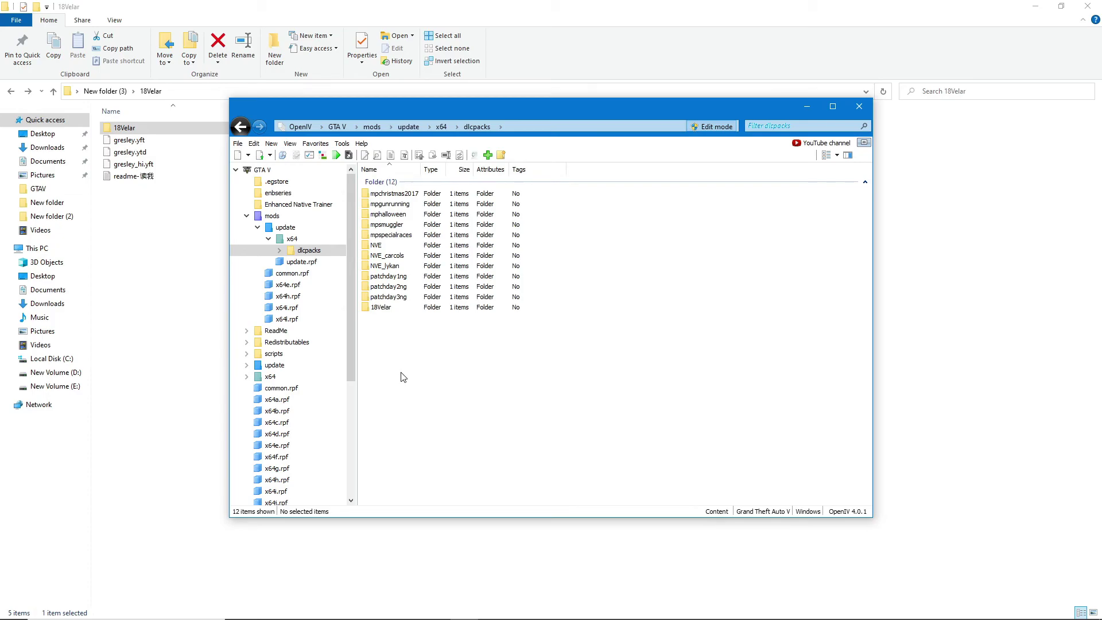
{"action": "left_click", "coordinate": [378, 124]}
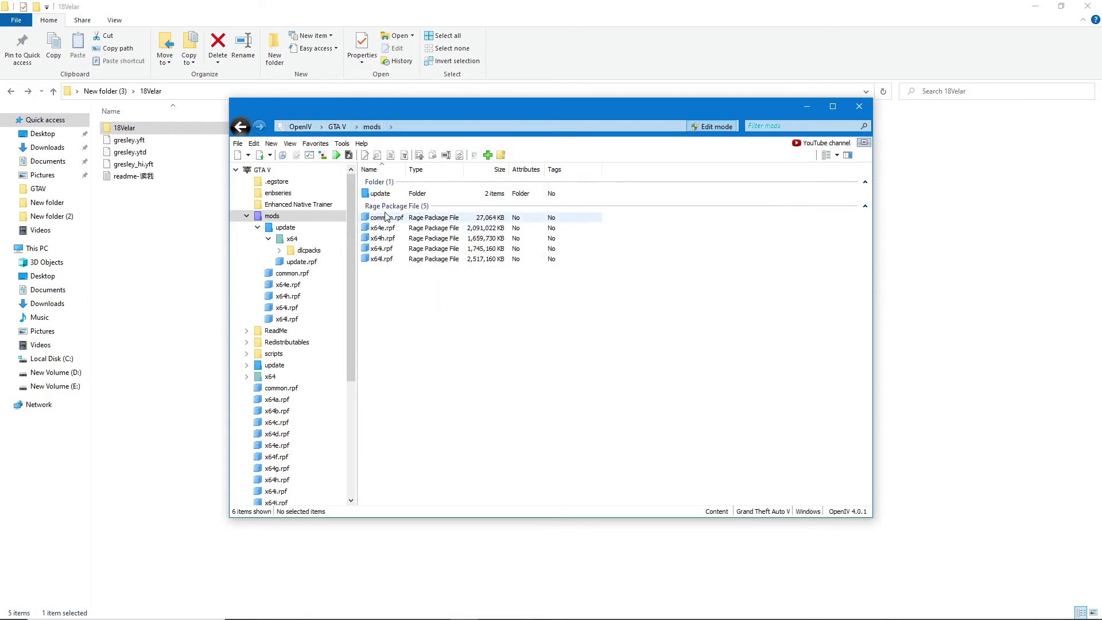
{"action": "double_click", "coordinate": [386, 196]}
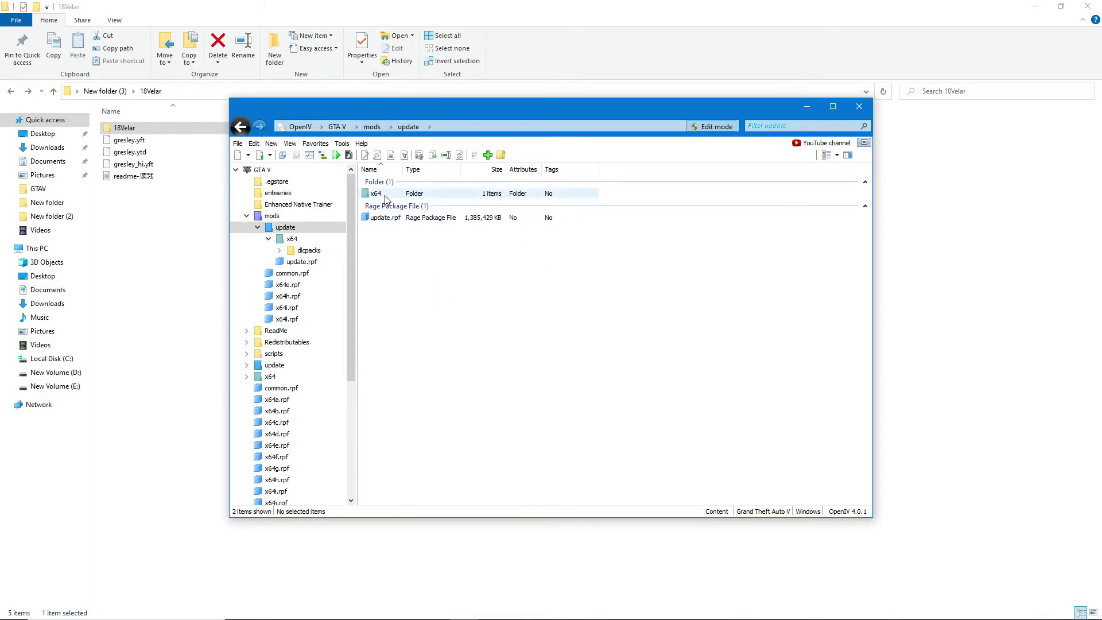
{"action": "left_click", "coordinate": [336, 127]}
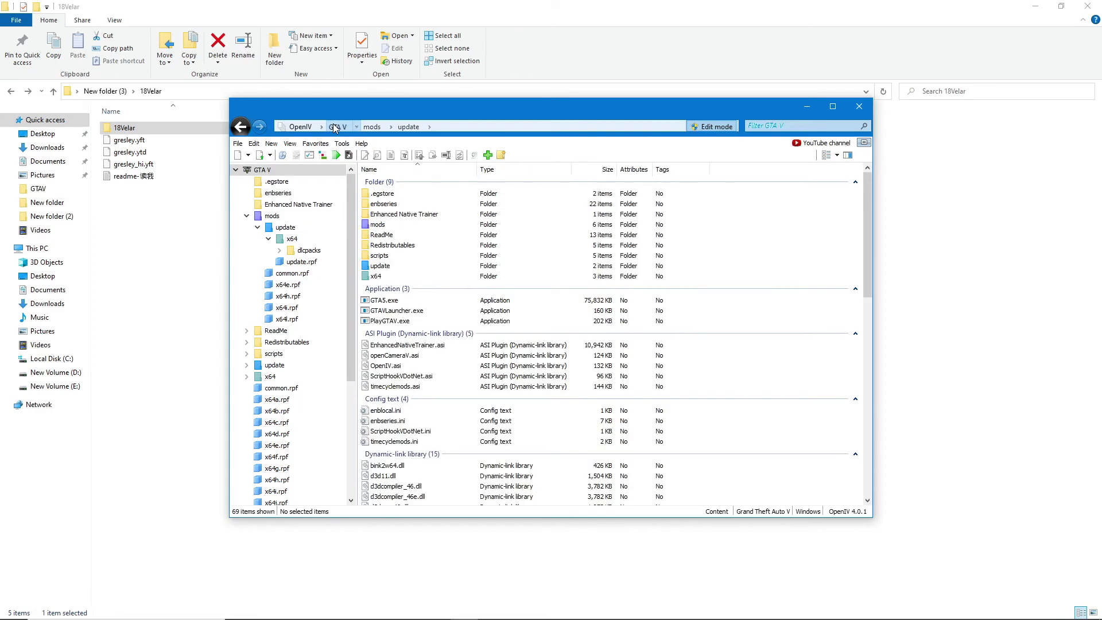
Navigate from the GTA V root to mods/update/update.rpf/common/data
{"action": "double_click", "coordinate": [388, 224]}
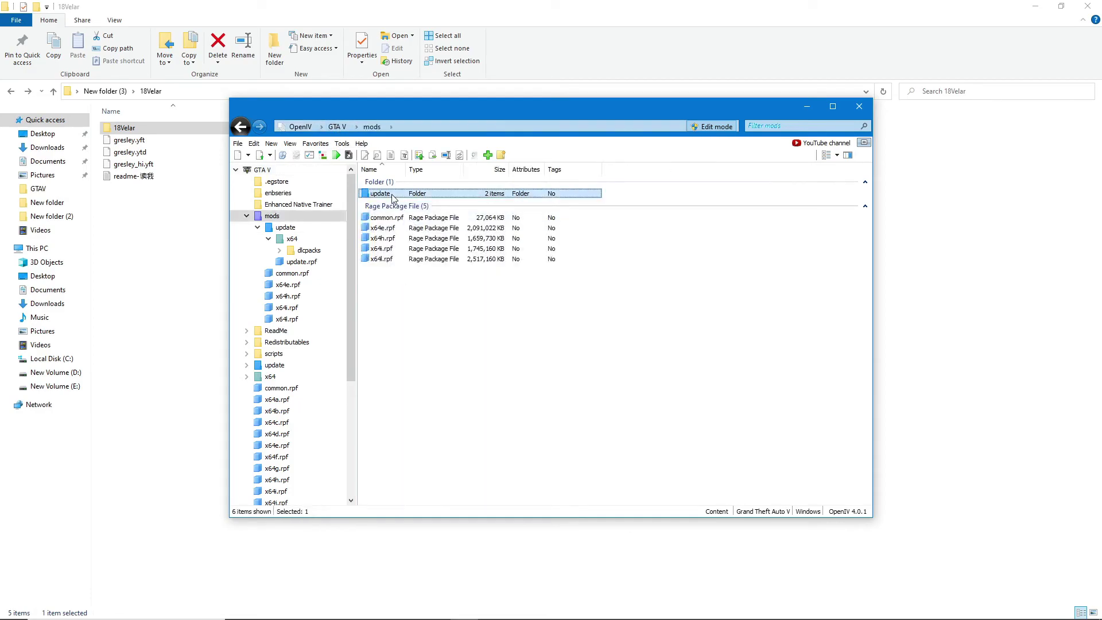
{"action": "double_click", "coordinate": [380, 194]}
{"action": "double_click", "coordinate": [384, 221]}
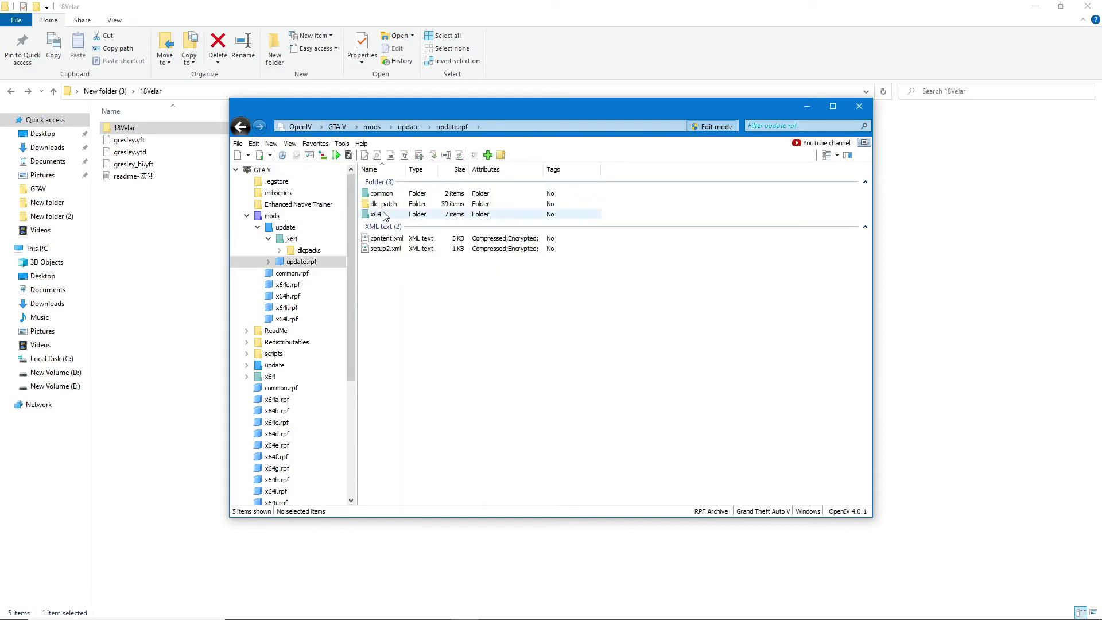
{"action": "double_click", "coordinate": [378, 196]}
{"action": "double_click", "coordinate": [379, 197]}
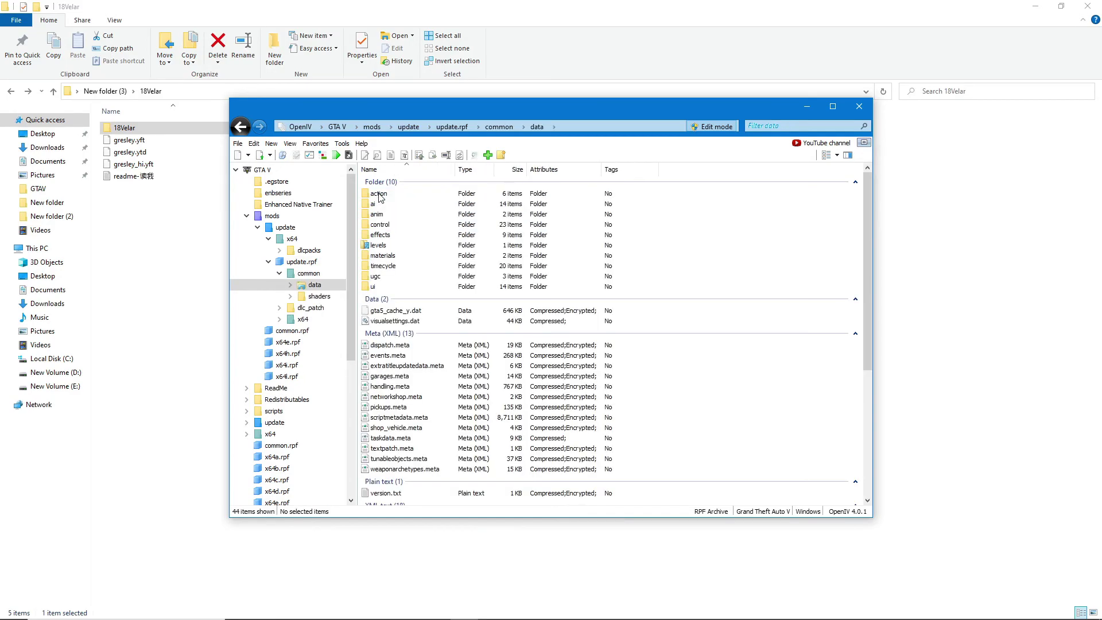
Open dlclist.xml from the data folder for editing and go to the end of its item list
{"action": "scroll", "coordinate": [370, 358], "scroll_direction": "down", "scroll_amount": 5}
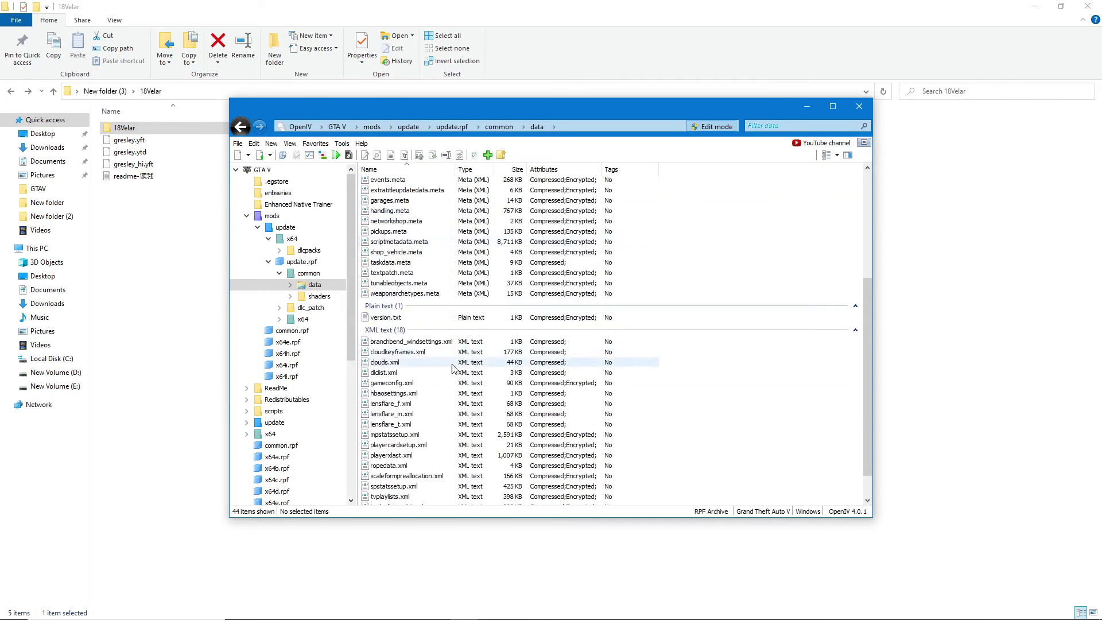
{"action": "left_click", "coordinate": [392, 374]}
{"action": "right_click", "coordinate": [391, 373]}
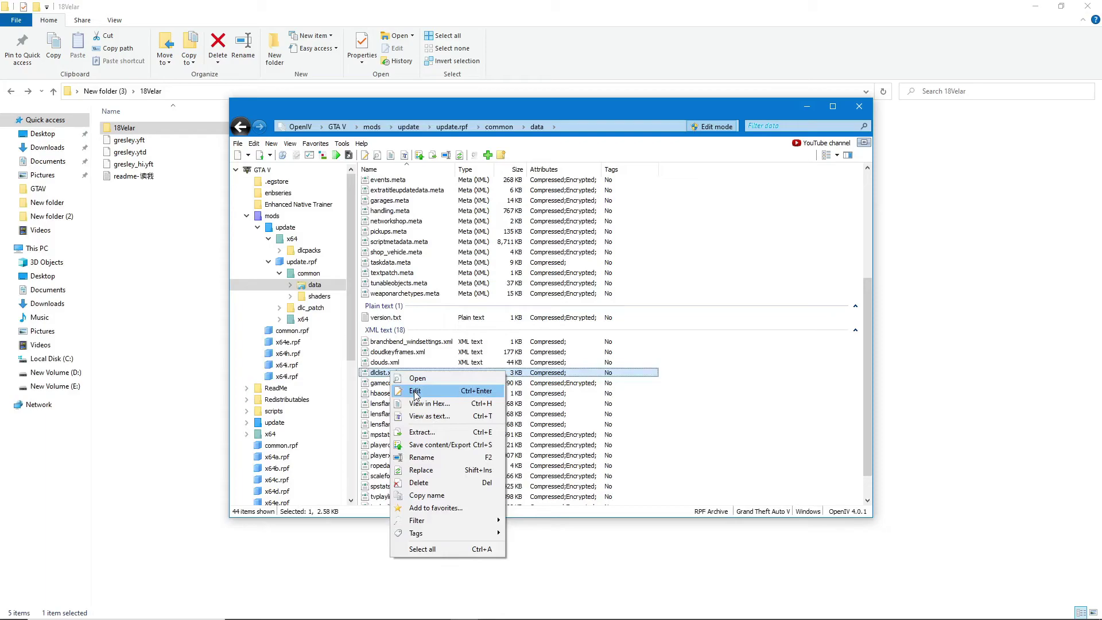
{"action": "left_click", "coordinate": [424, 393]}
{"action": "scroll", "coordinate": [516, 345], "scroll_direction": "down", "scroll_amount": 15}
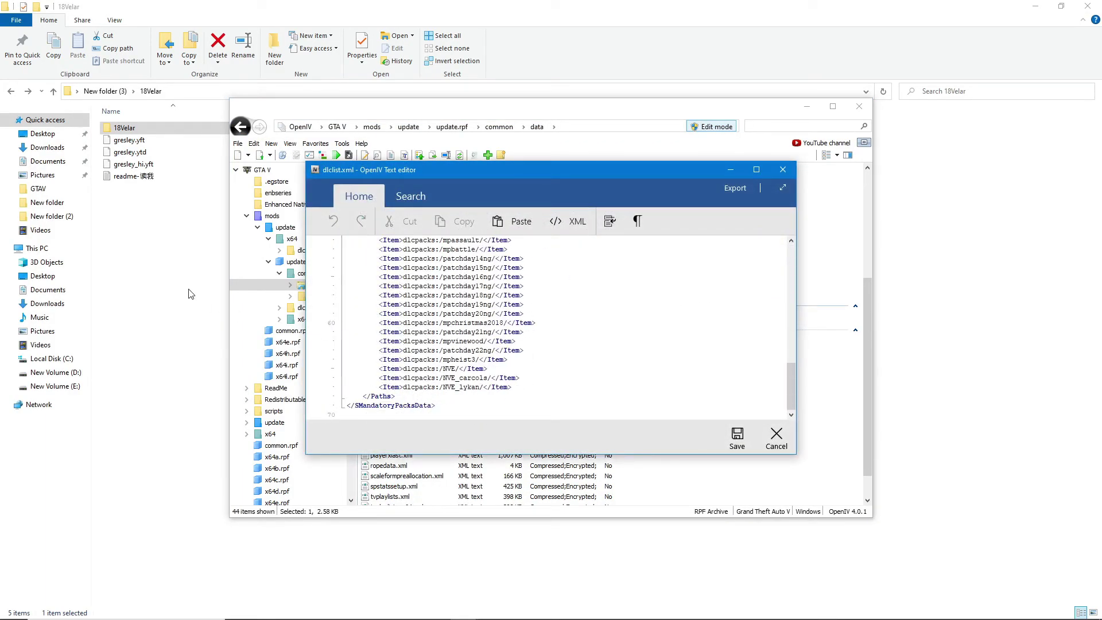
Open the mod's readme text file, copy the line <Item>dlcpacks:\18Velar\</Item>, and close the file
{"action": "left_click", "coordinate": [152, 242]}
{"action": "double_click", "coordinate": [131, 176]}
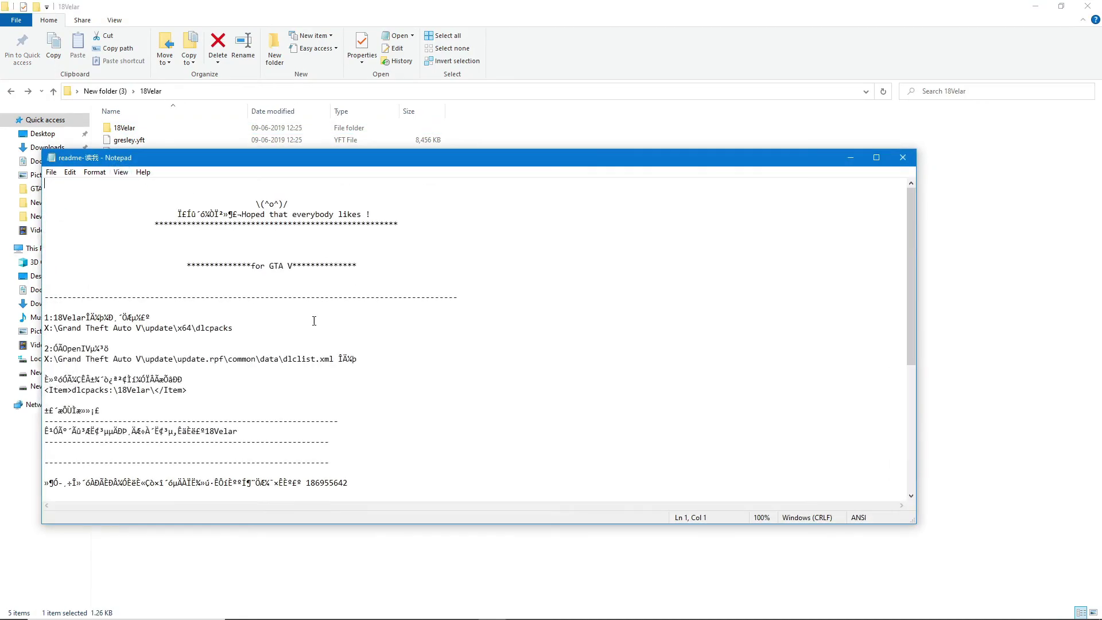
{"action": "scroll", "coordinate": [393, 343], "scroll_direction": "down", "scroll_amount": 3}
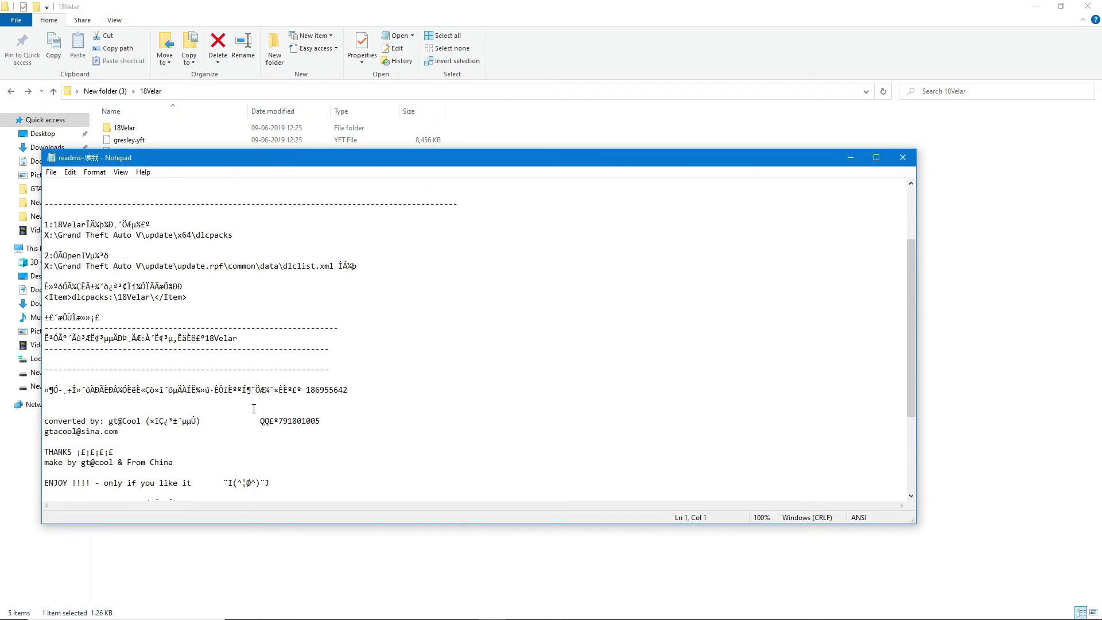
{"action": "scroll", "coordinate": [254, 409], "scroll_direction": "down", "scroll_amount": 2}
{"action": "left_click_drag", "start_coordinate": [46, 235], "coordinate": [177, 239]}
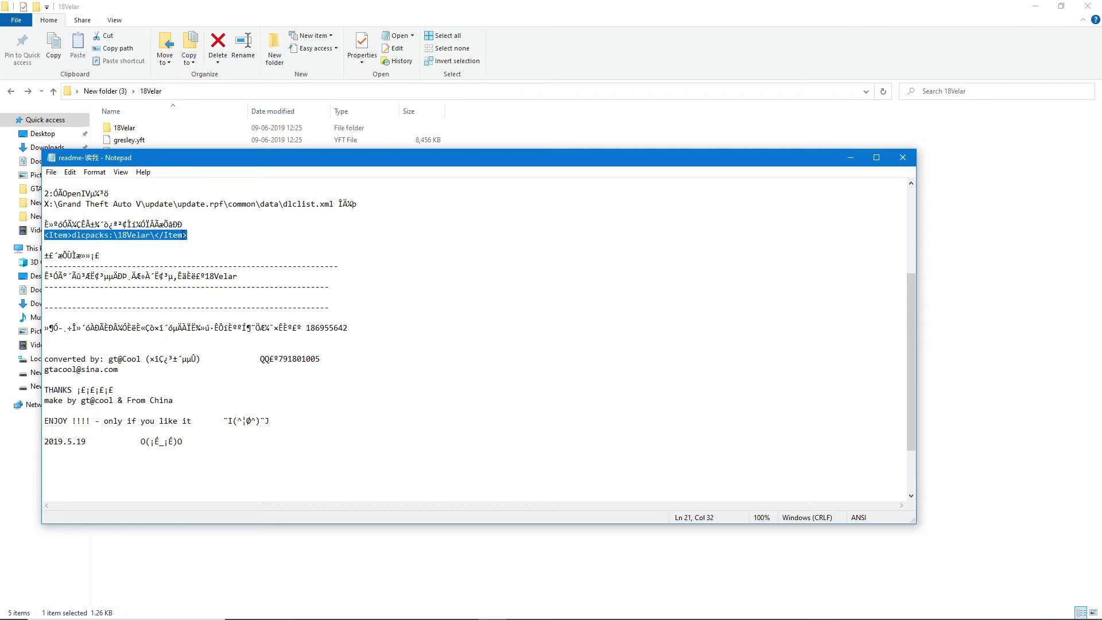
{"action": "right_click", "coordinate": [182, 236]}
{"action": "left_click", "coordinate": [210, 271]}
{"action": "left_click", "coordinate": [903, 159]}
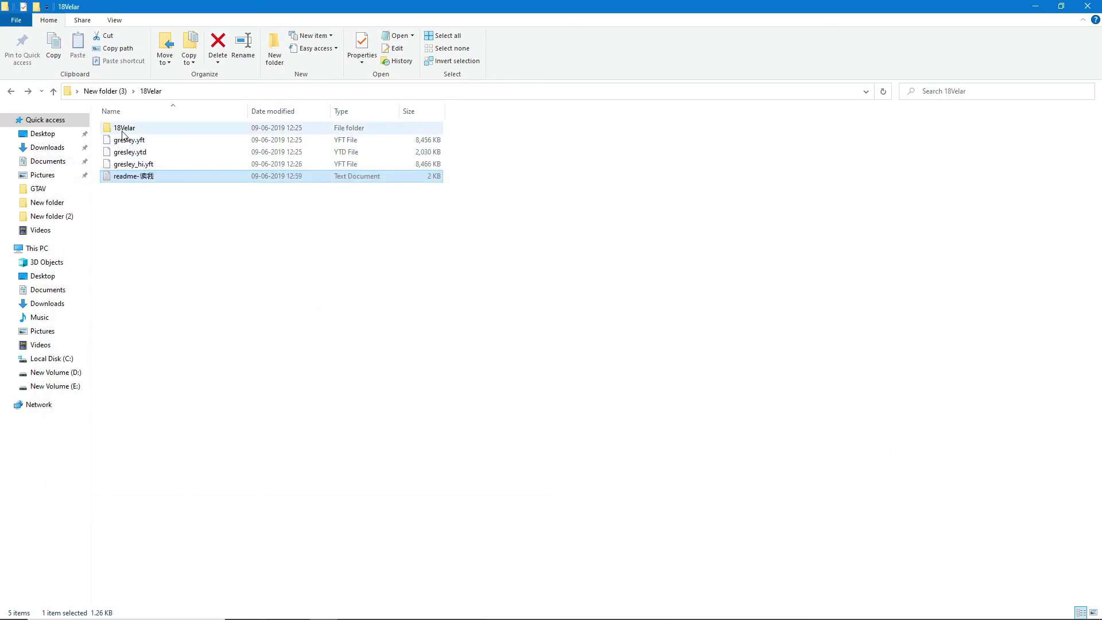
Return to dlclist.xml in the OpenIV text editor, add <Item>dlcpacks:\18Velar\</Item> on a new line below the NVE_lykan entry, and save
{"action": "left_click", "coordinate": [123, 131]}
{"action": "mouse_move", "coordinate": [472, 615]}
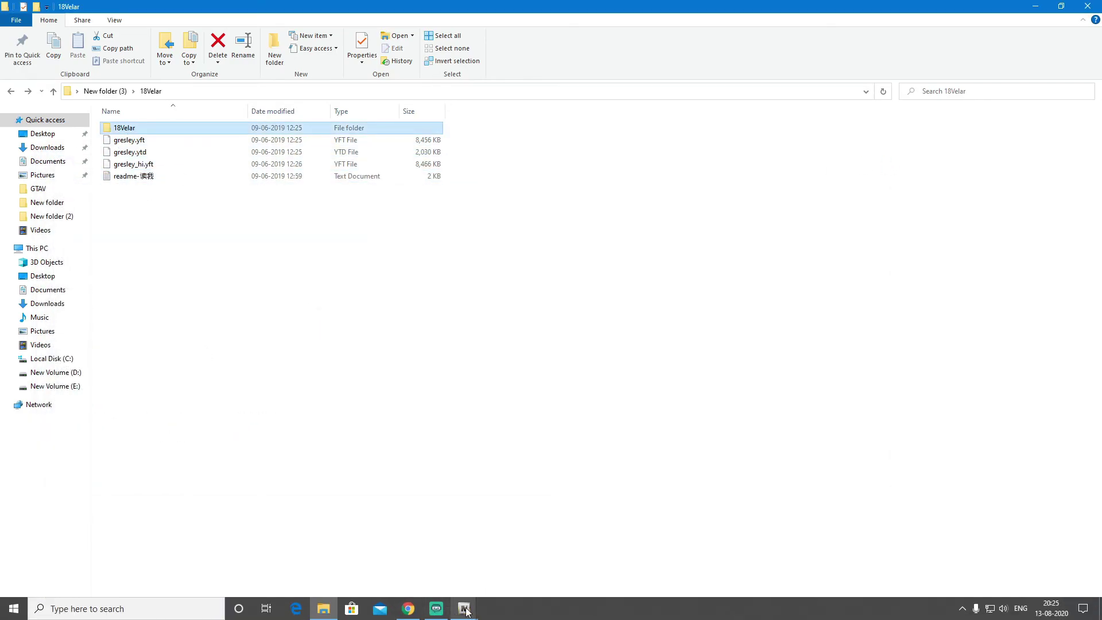
{"action": "left_click", "coordinate": [492, 546]}
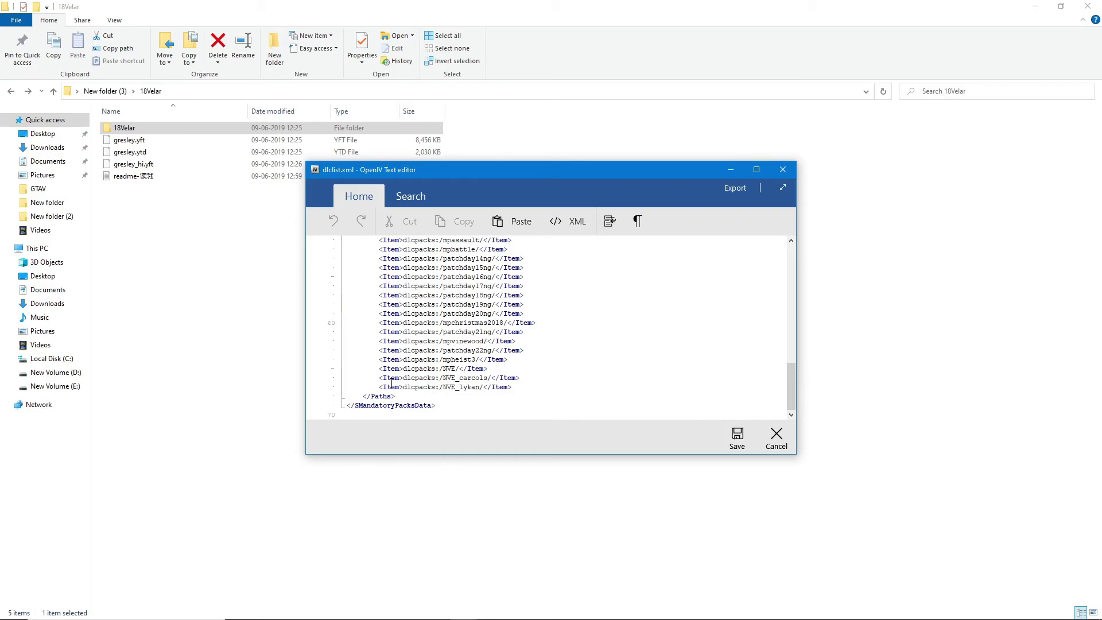
{"action": "left_click_drag", "start_coordinate": [378, 387], "coordinate": [516, 389]}
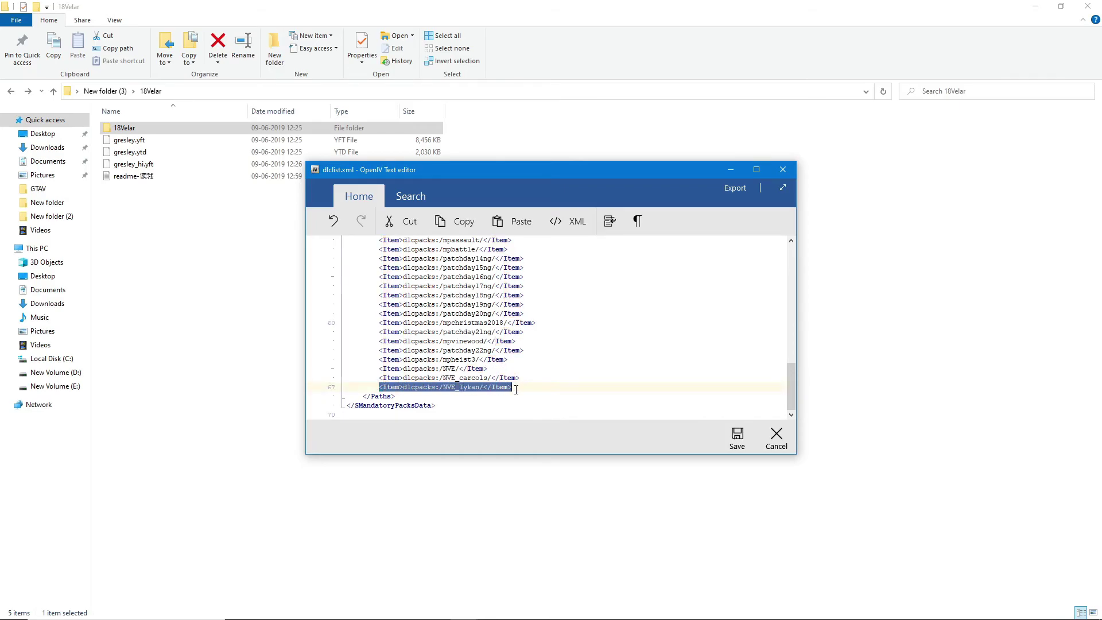
{"action": "left_click", "coordinate": [527, 388]}
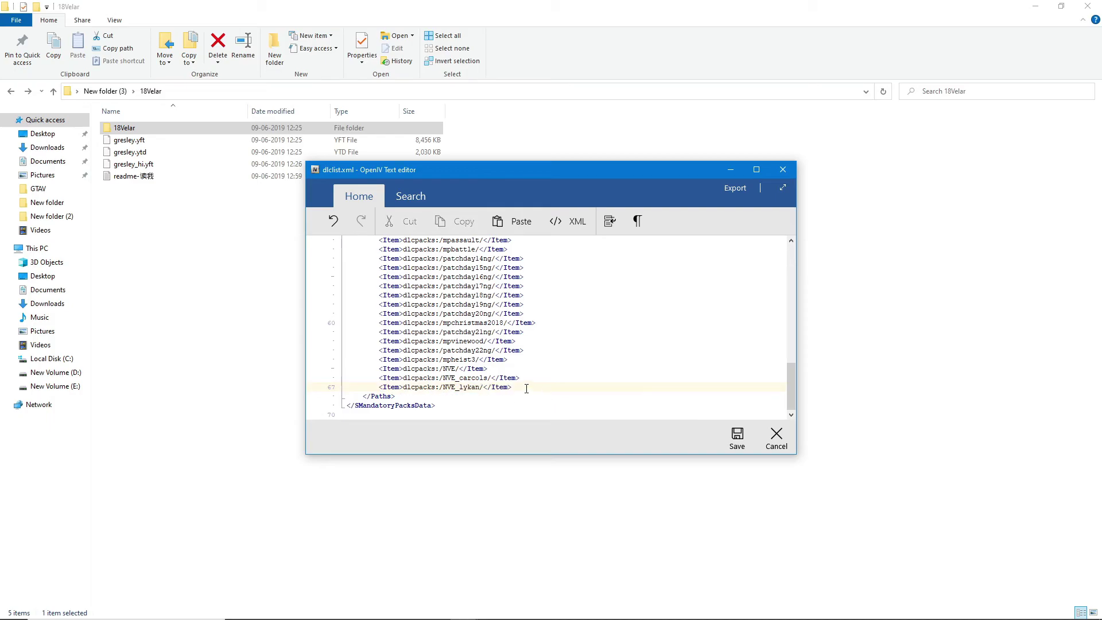
{"action": "double_click", "coordinate": [511, 379]}
{"action": "left_click", "coordinate": [514, 390]}
{"action": "key", "text": "Return"}
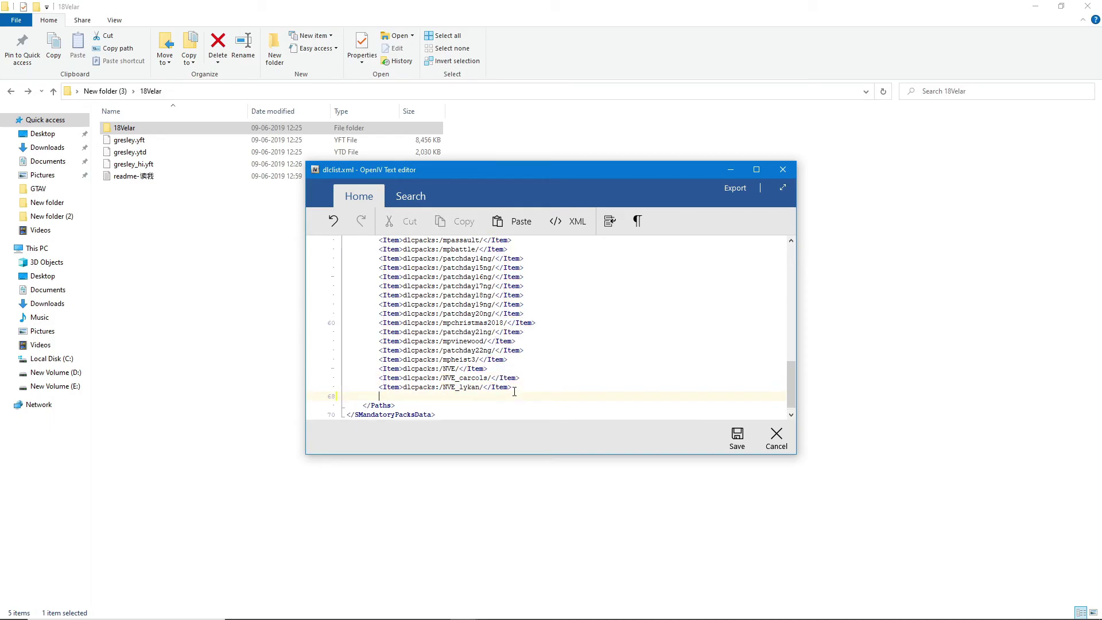
{"action": "type", "text": "<Item>dlcpacks:\\18Velar\\</Item>"}
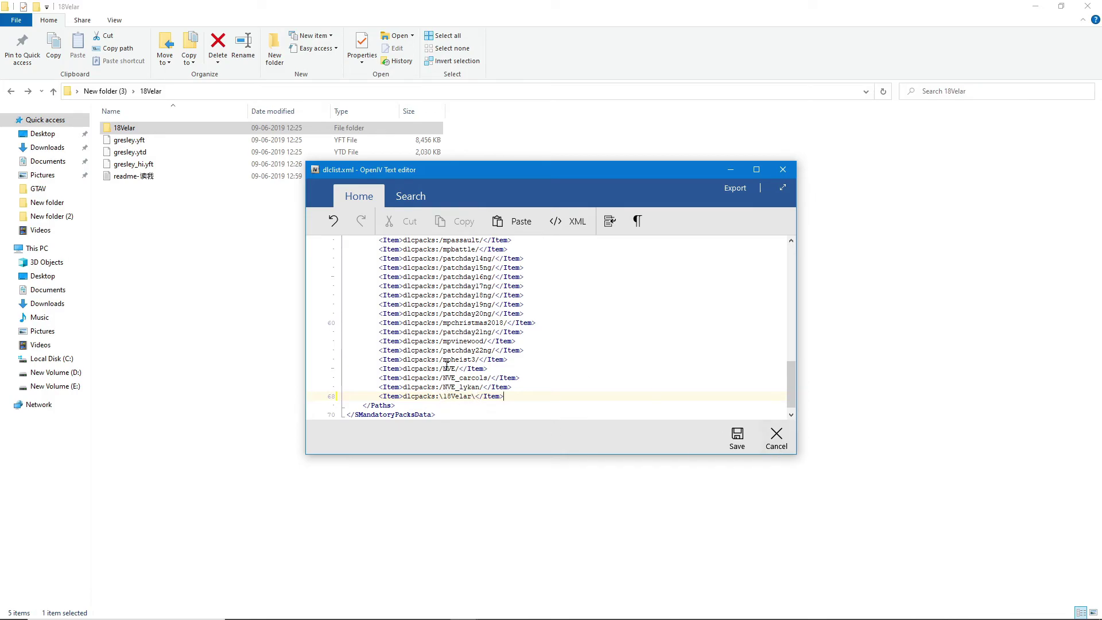
{"action": "left_click", "coordinate": [737, 441]}
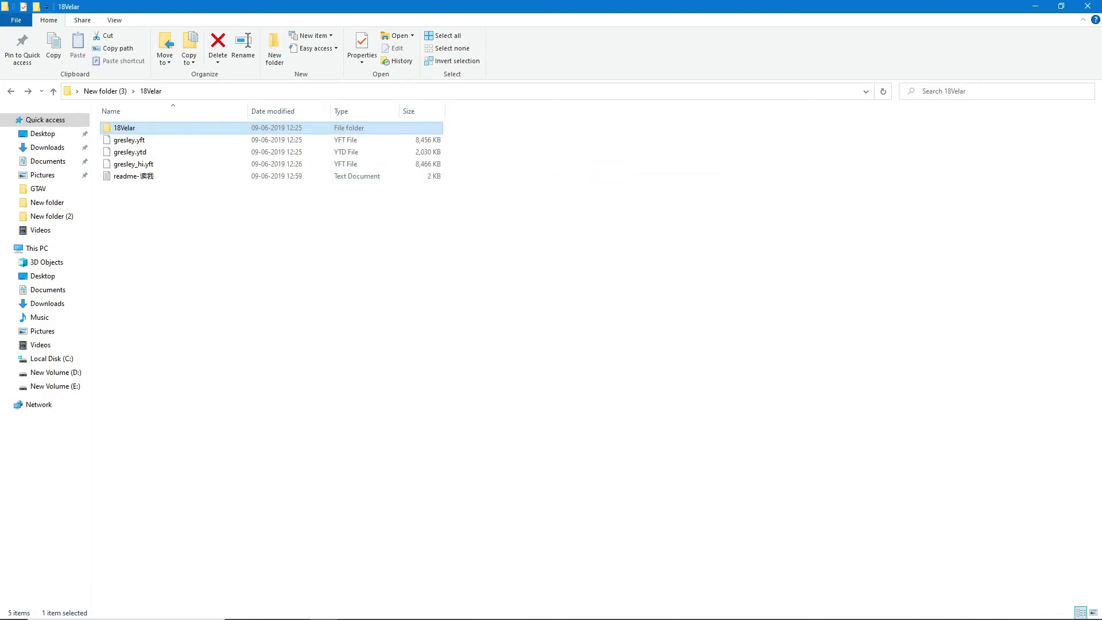
Return to OpenIV and browse from the GTA V root to mods/x64e.rpf/levels/gta5/vehicles.rpf to view the vehicle files
{"action": "left_click", "coordinate": [465, 608]}
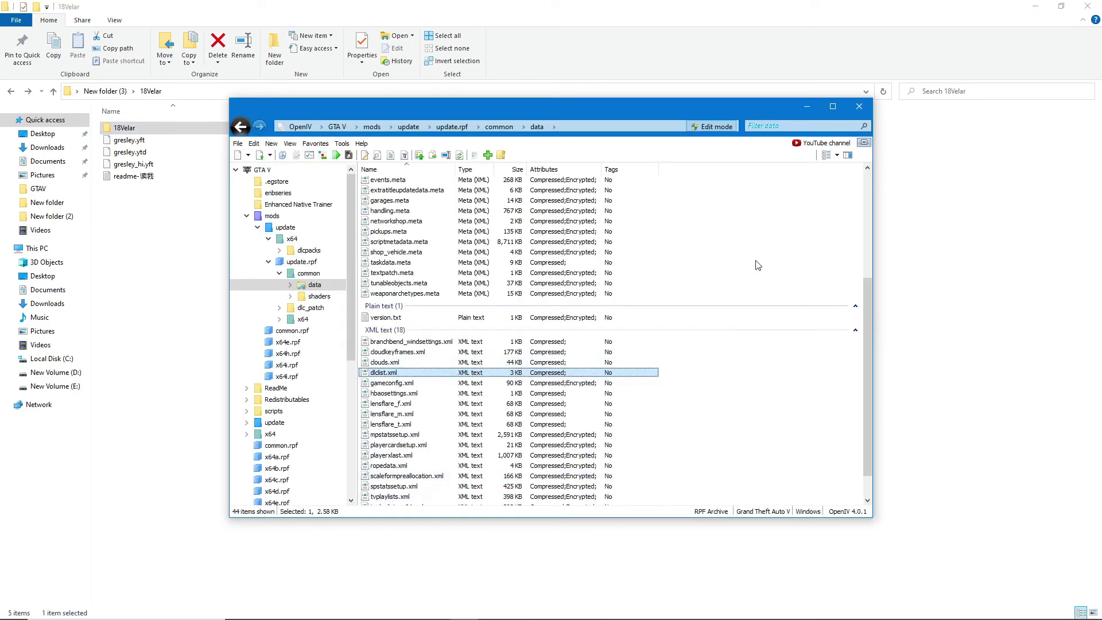
{"action": "scroll", "coordinate": [631, 264], "scroll_direction": "up", "scroll_amount": 6}
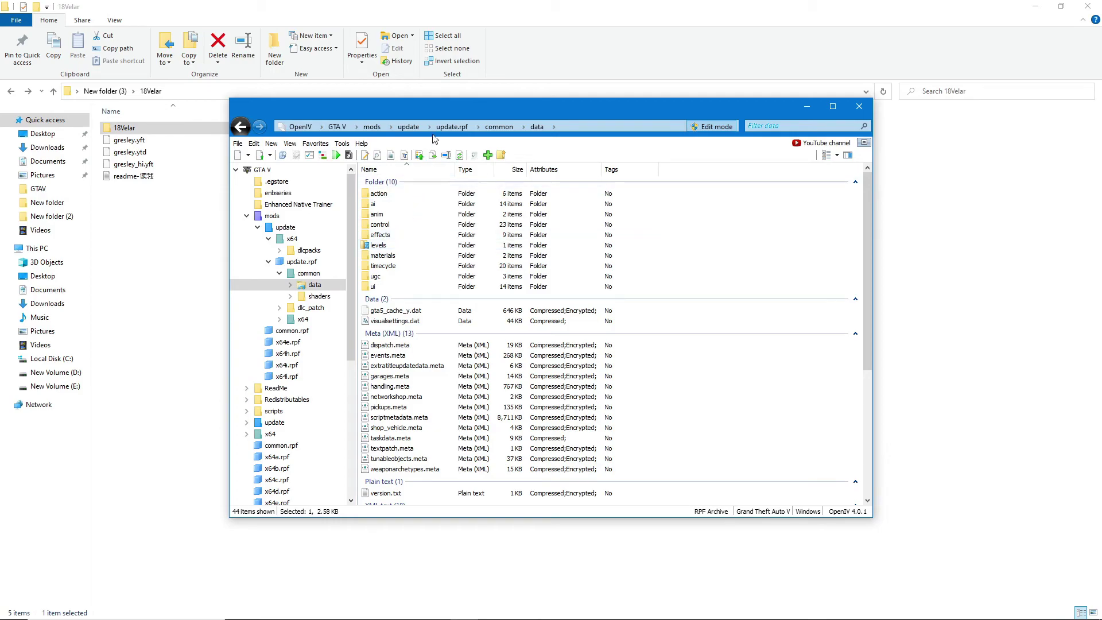
{"action": "left_click", "coordinate": [339, 127]}
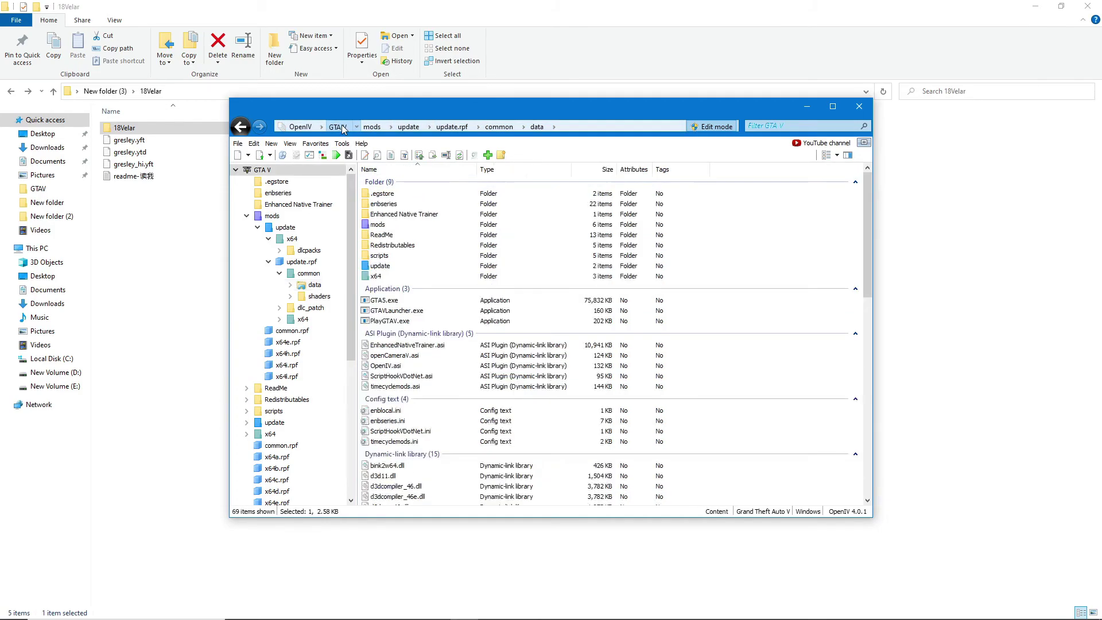
{"action": "double_click", "coordinate": [404, 228]}
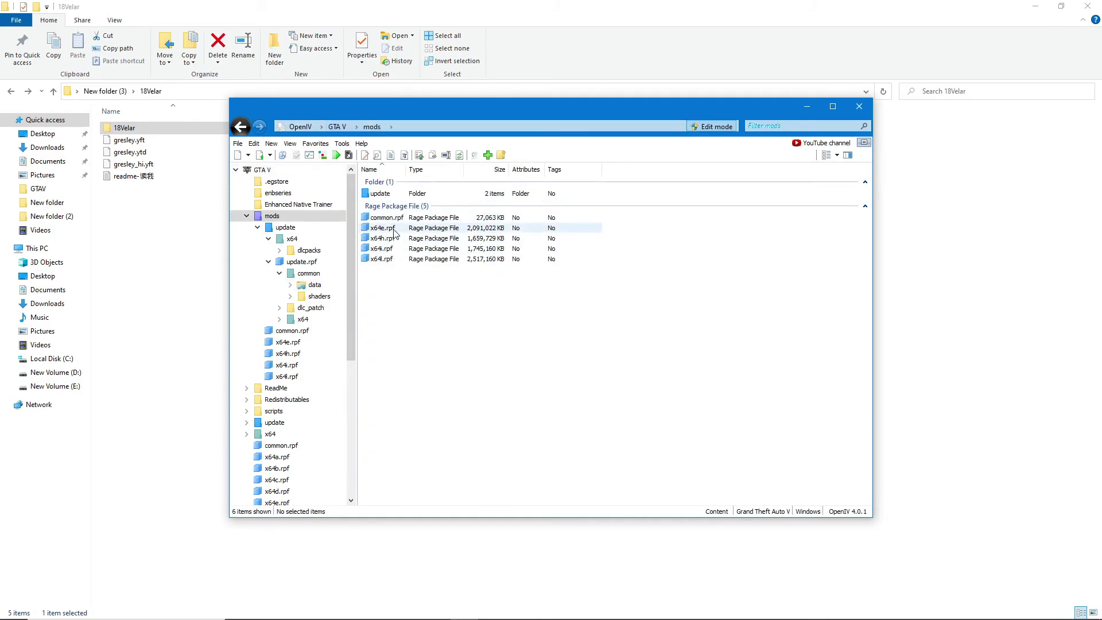
{"action": "double_click", "coordinate": [394, 228]}
{"action": "double_click", "coordinate": [388, 195]}
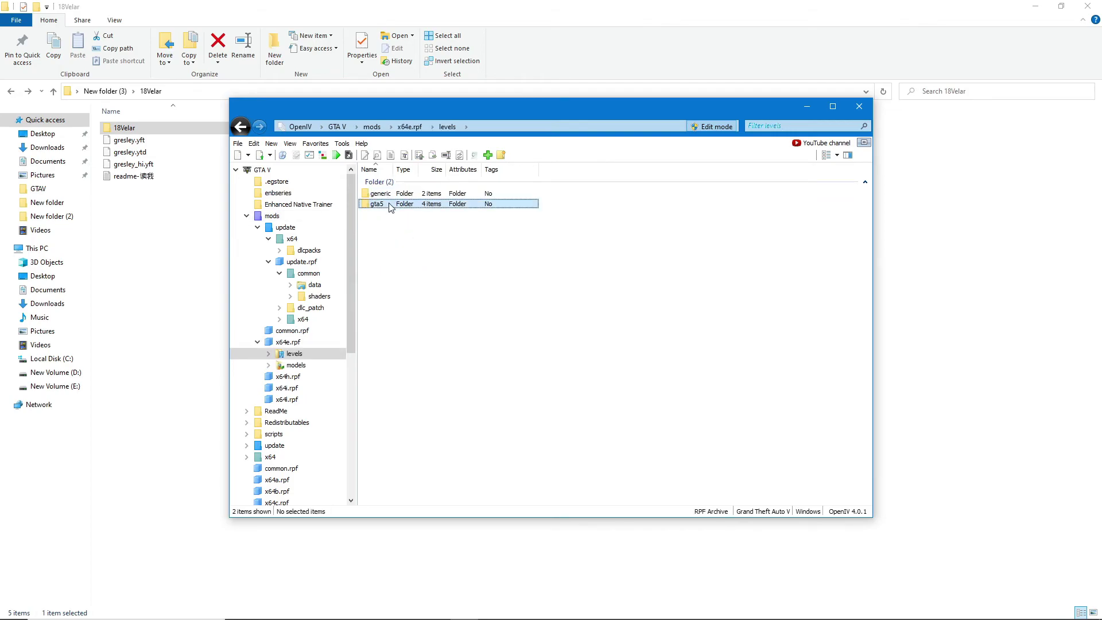
{"action": "double_click", "coordinate": [389, 205]}
{"action": "double_click", "coordinate": [397, 224]}
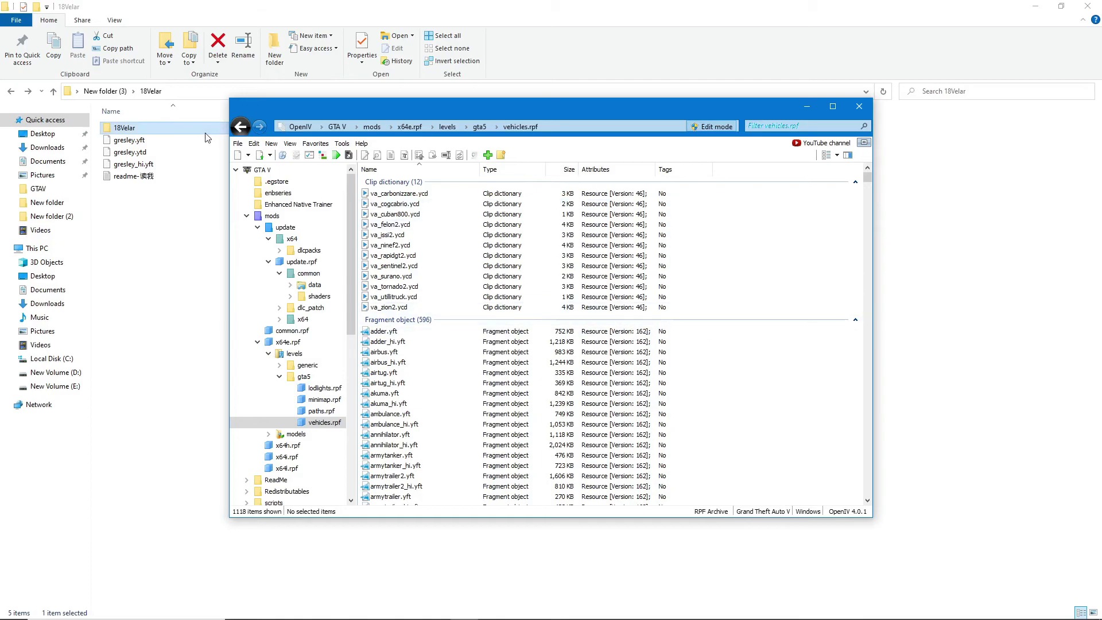
Go back from vehicles.rpf to the mods folder, view the contents of update.rpf, and close OpenIV
{"action": "left_click", "coordinate": [241, 127]}
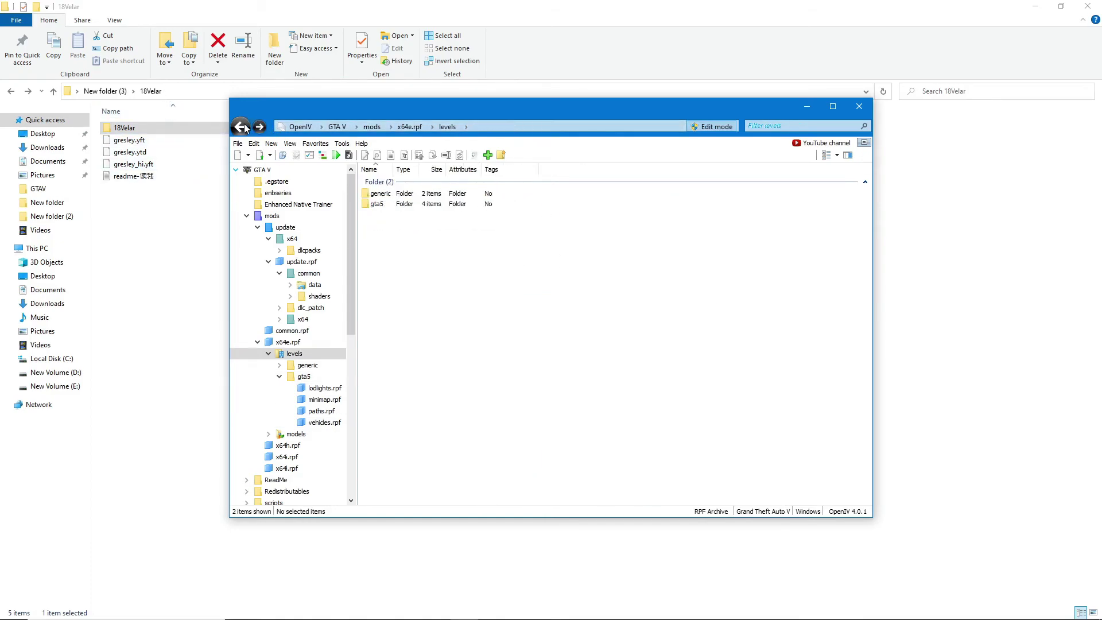
{"action": "left_click", "coordinate": [241, 127]}
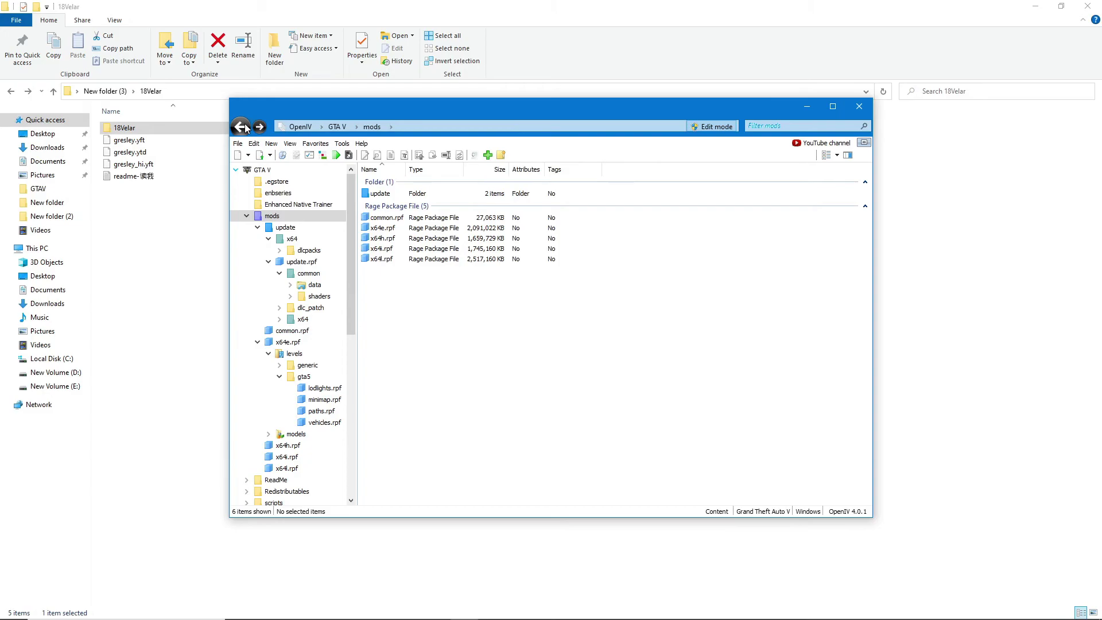
{"action": "left_click", "coordinate": [301, 262]}
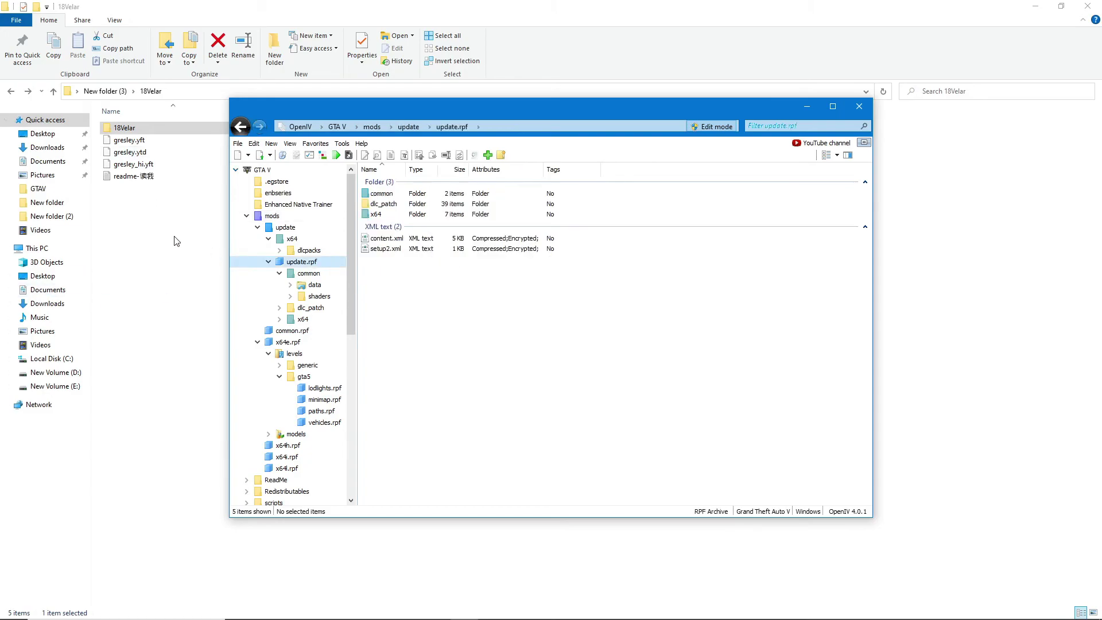
{"action": "left_click", "coordinate": [151, 231]}
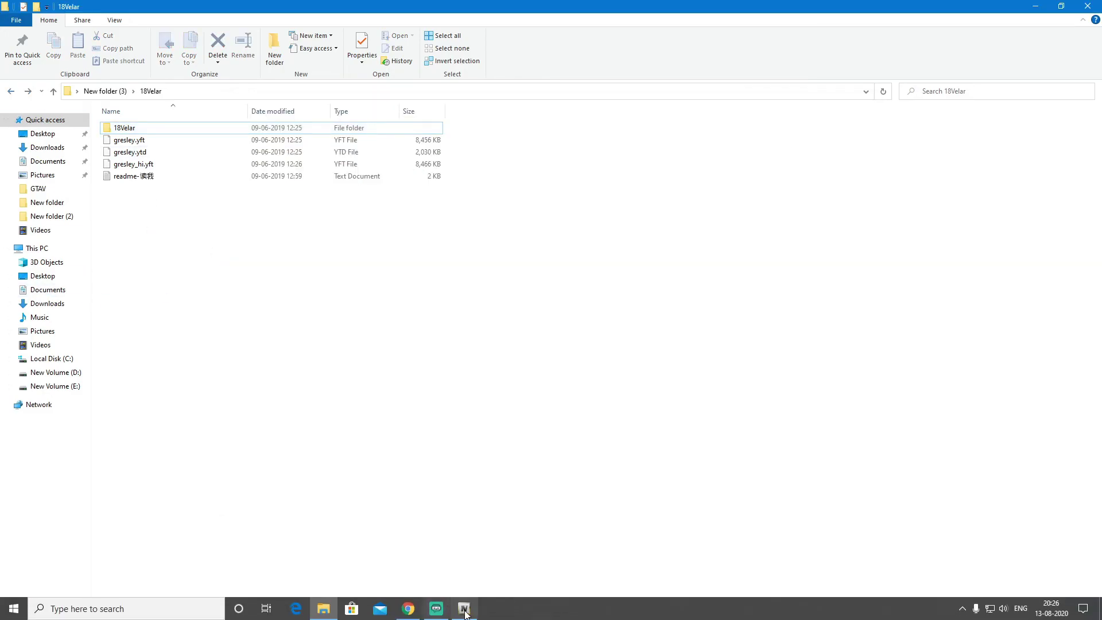
{"action": "left_click", "coordinate": [463, 608]}
{"action": "left_click", "coordinate": [859, 106]}
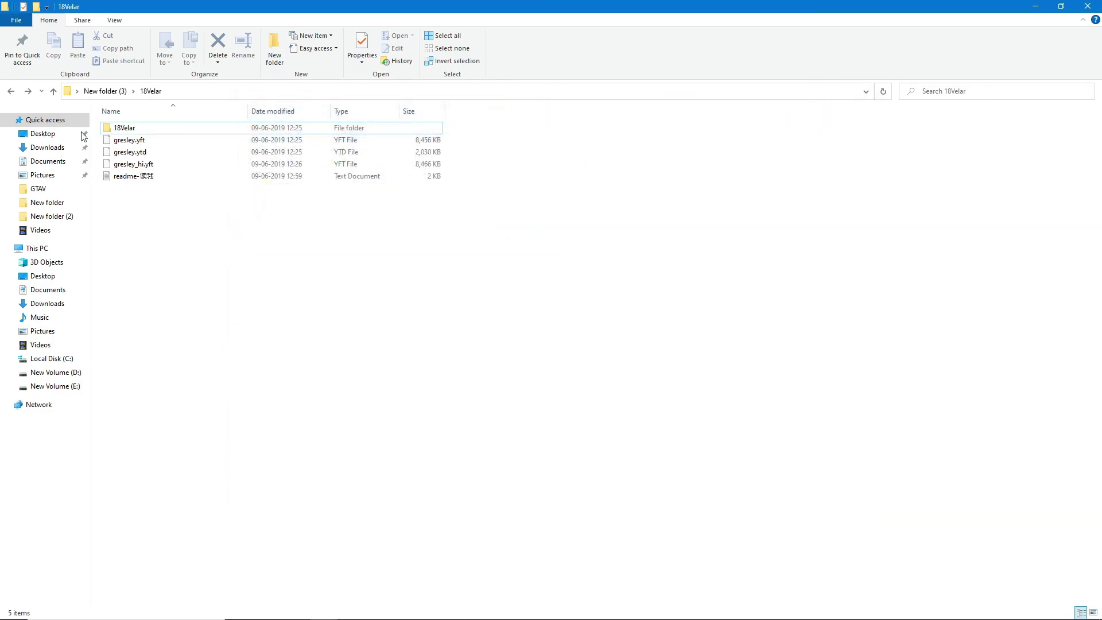
Return to New folder (3) and extract the f36493-EnhancedTrainer_0028 (1) archive into it
{"action": "left_click", "coordinate": [12, 91]}
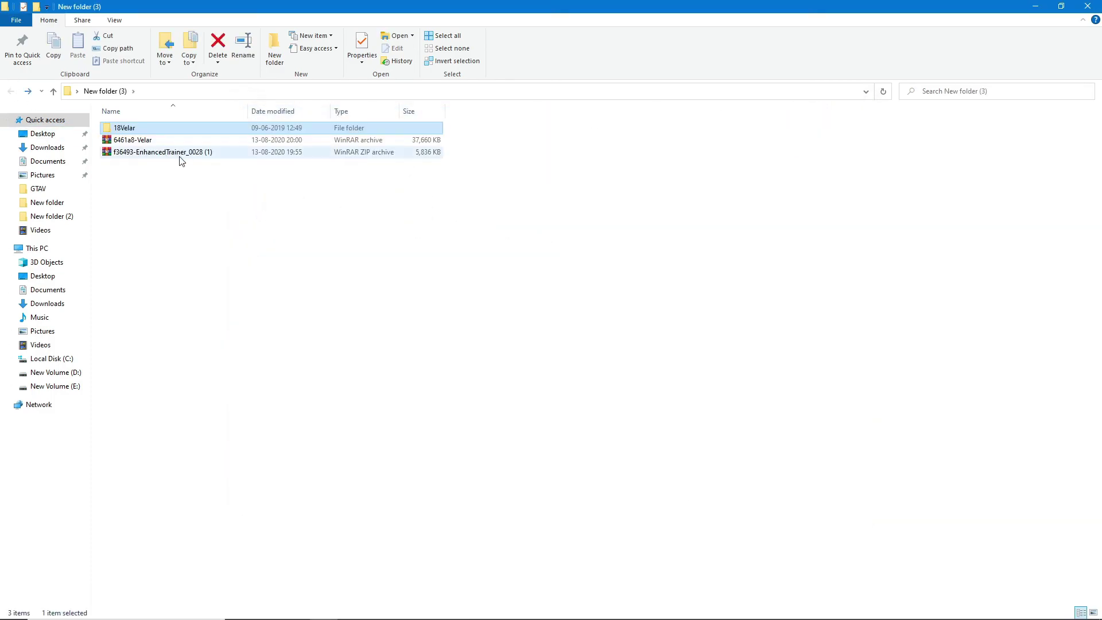
{"action": "left_click", "coordinate": [155, 154]}
{"action": "right_click", "coordinate": [178, 152]}
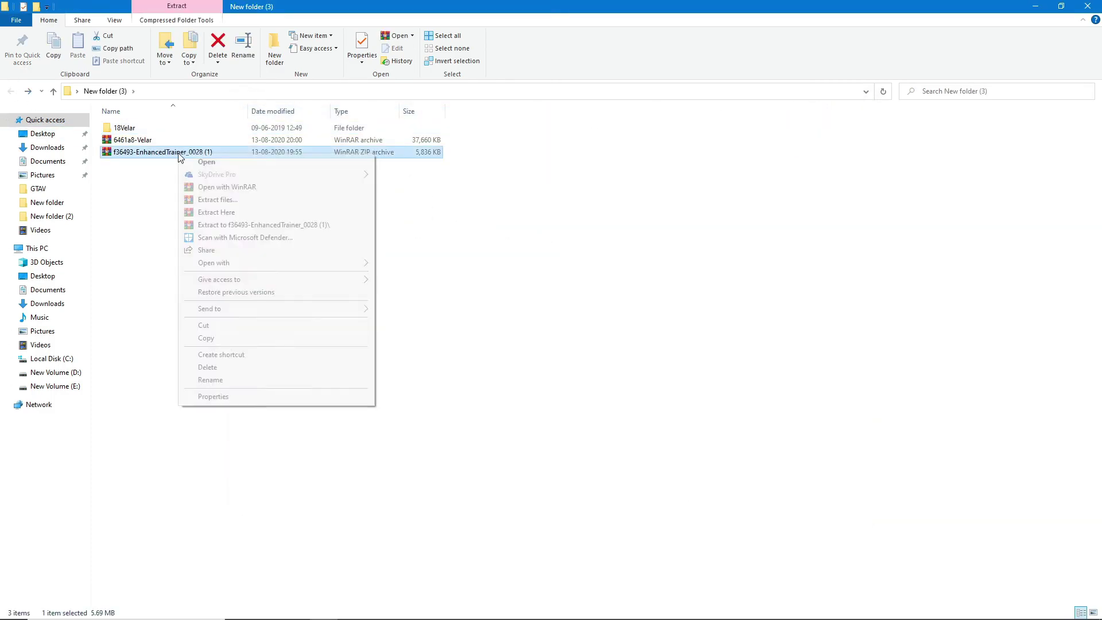
{"action": "left_click", "coordinate": [238, 213]}
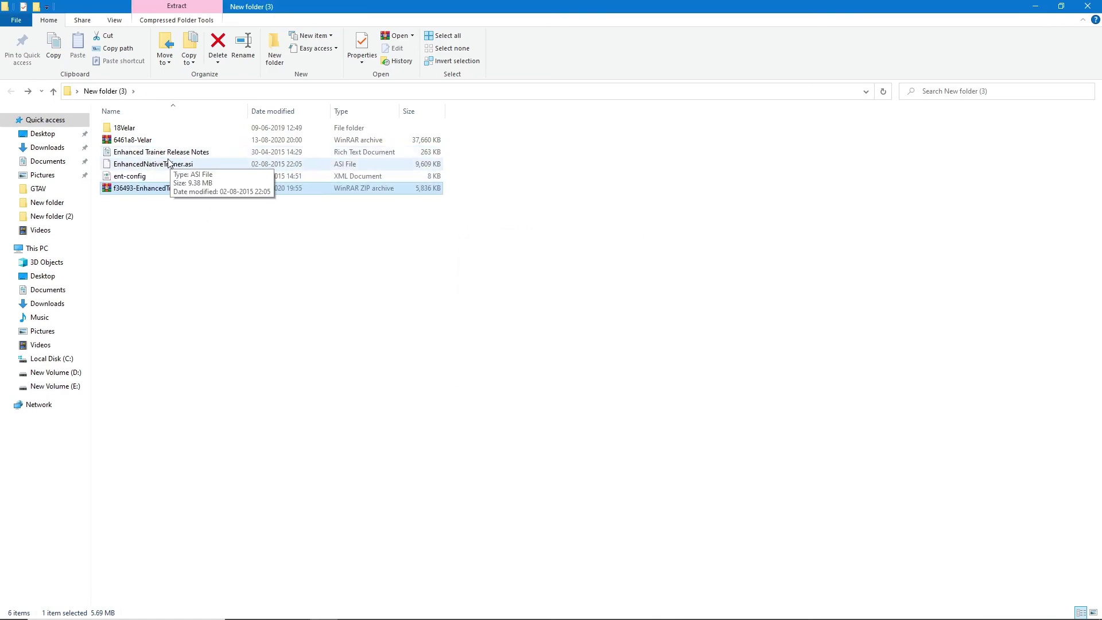
Copy the extracted EnhancedNativeTrainer.asi file and open the GTAV folder on New Volume (D:)
{"action": "left_click", "coordinate": [185, 167]}
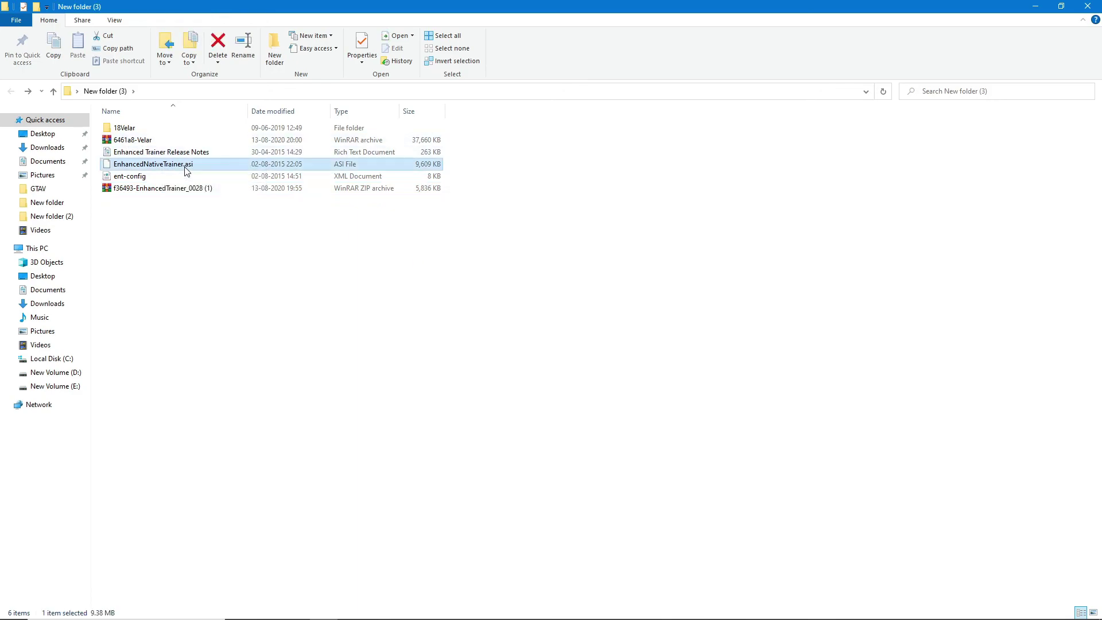
{"action": "right_click", "coordinate": [163, 169]}
{"action": "left_click", "coordinate": [192, 338]}
{"action": "left_click", "coordinate": [76, 375]}
{"action": "double_click", "coordinate": [151, 163]}
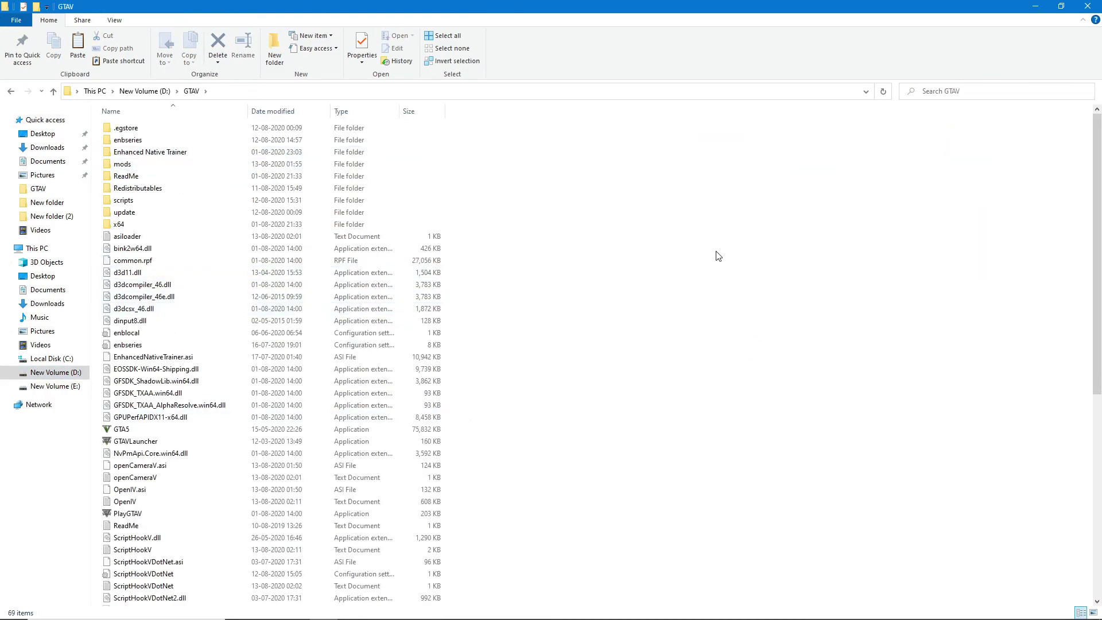
{"action": "right_click", "coordinate": [697, 232]}
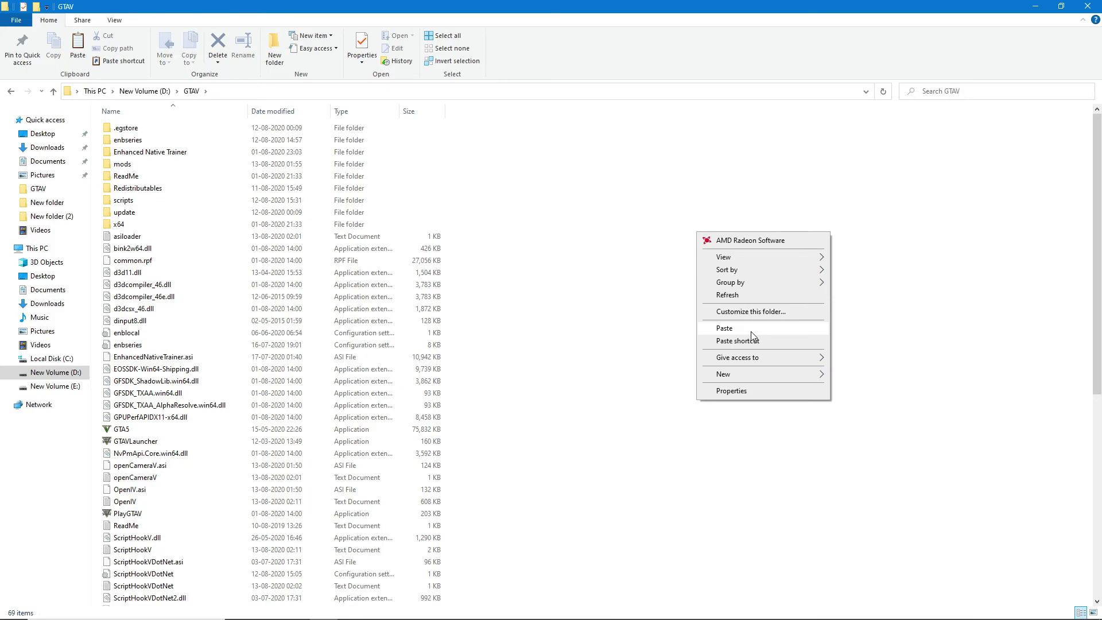
{"action": "left_click", "coordinate": [622, 213]}
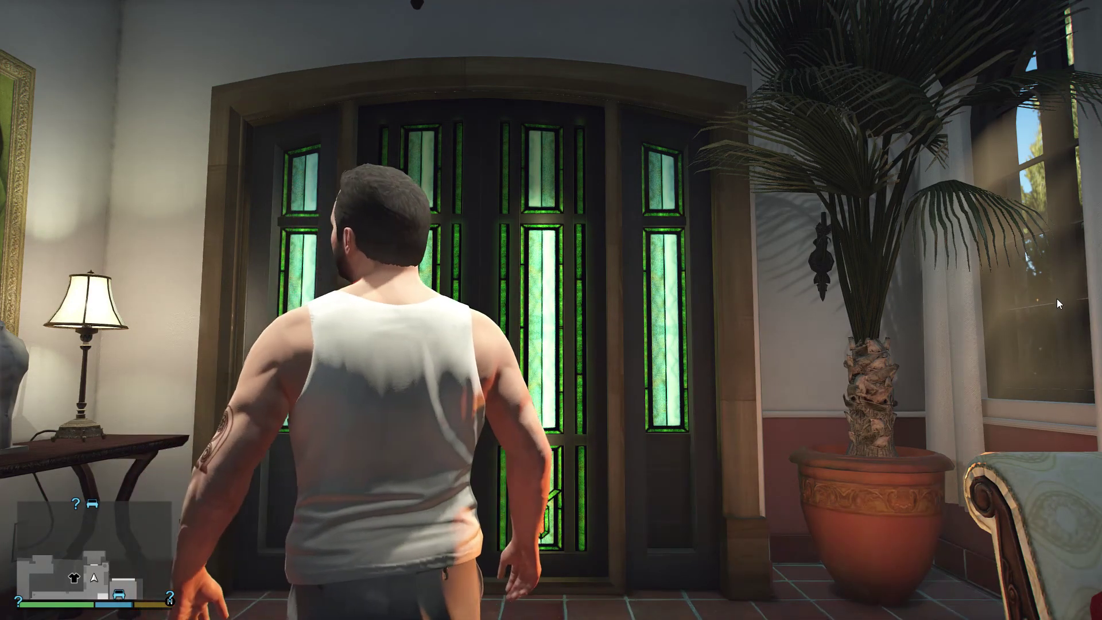
{"action": "key", "text": "w"}
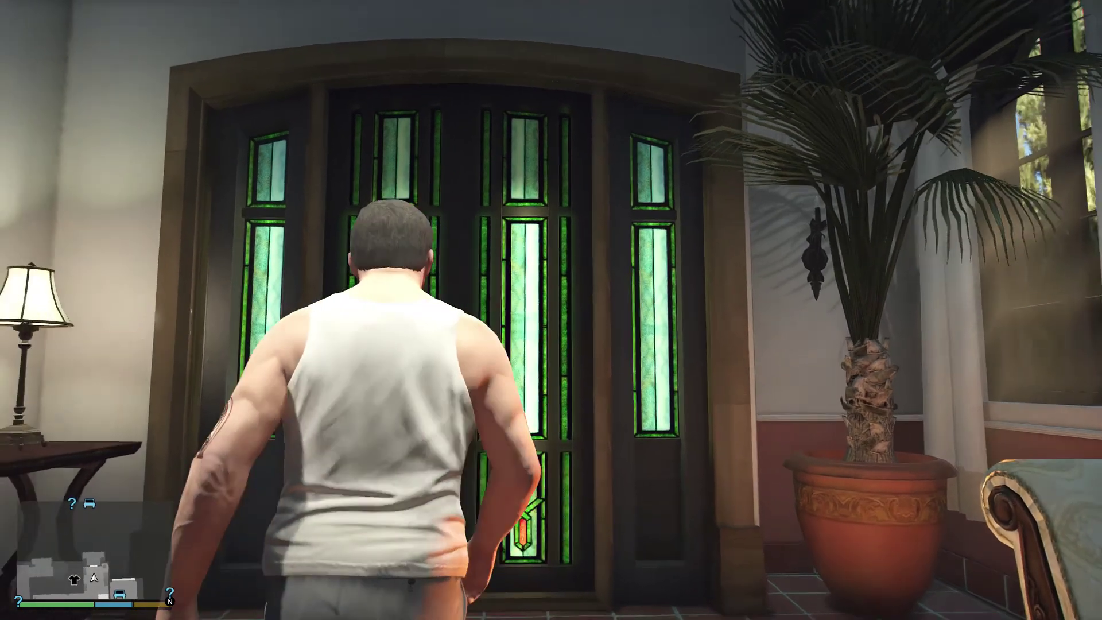
{"action": "key", "text": "w"}
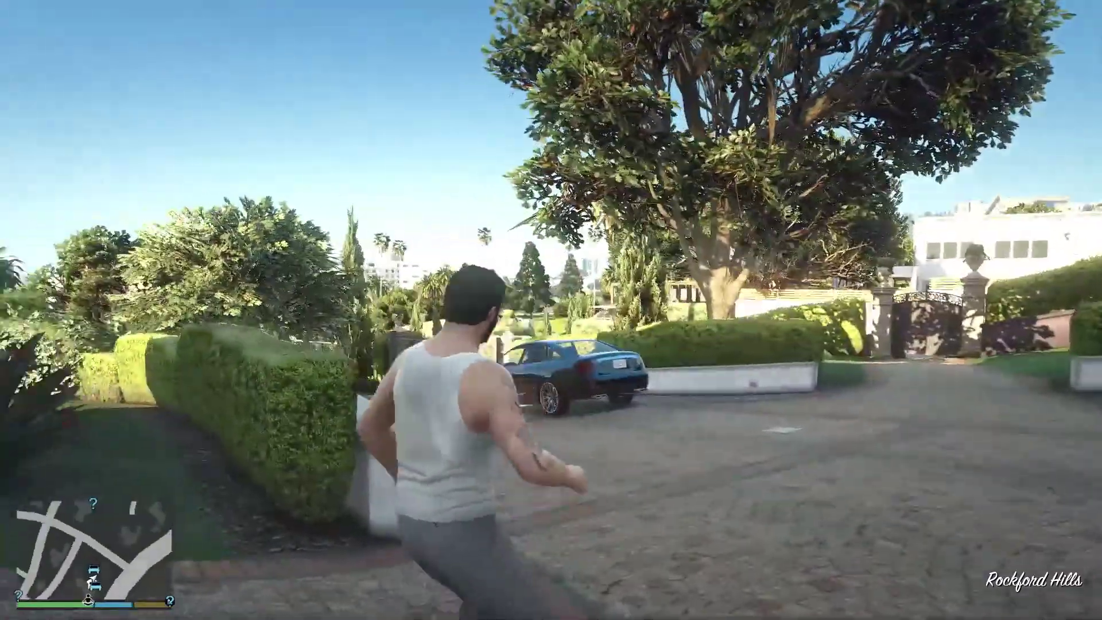
{"action": "key", "text": "w"}
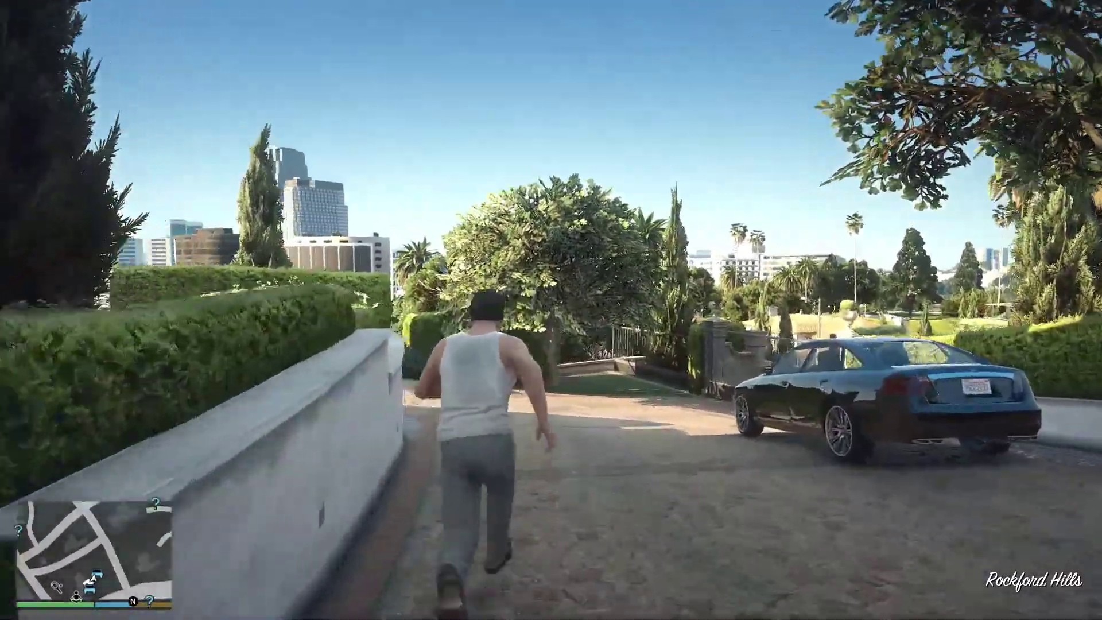
Switch to GTA V, open the Enhanced Native Trainer in the driveway, and go to the vehicle spawner's categories
{"action": "key", "text": "w"}
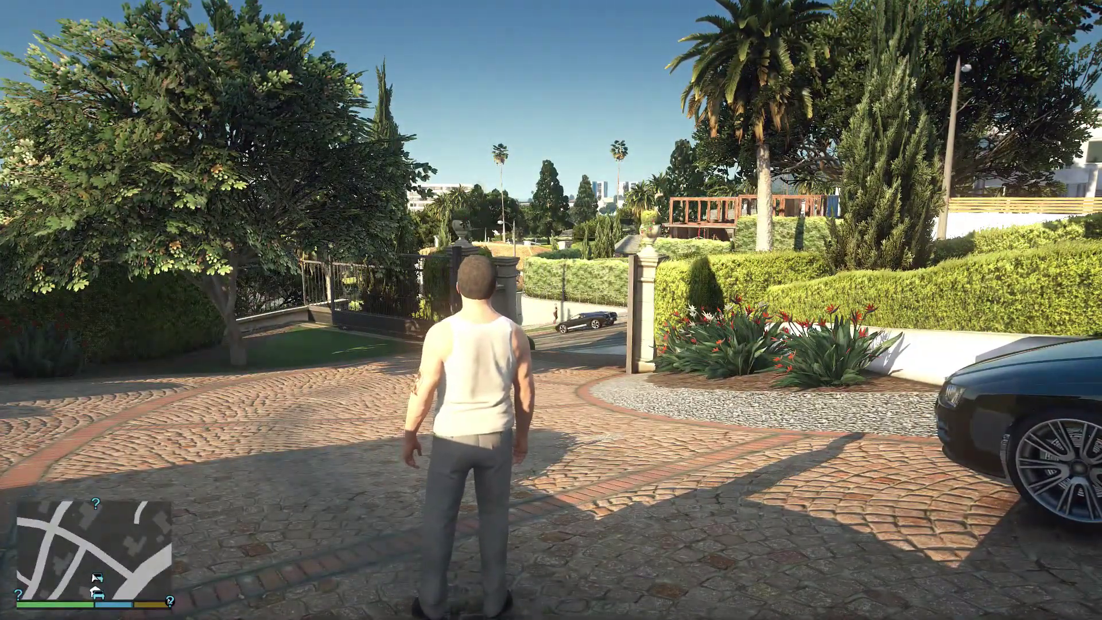
{"action": "key", "text": "F4"}
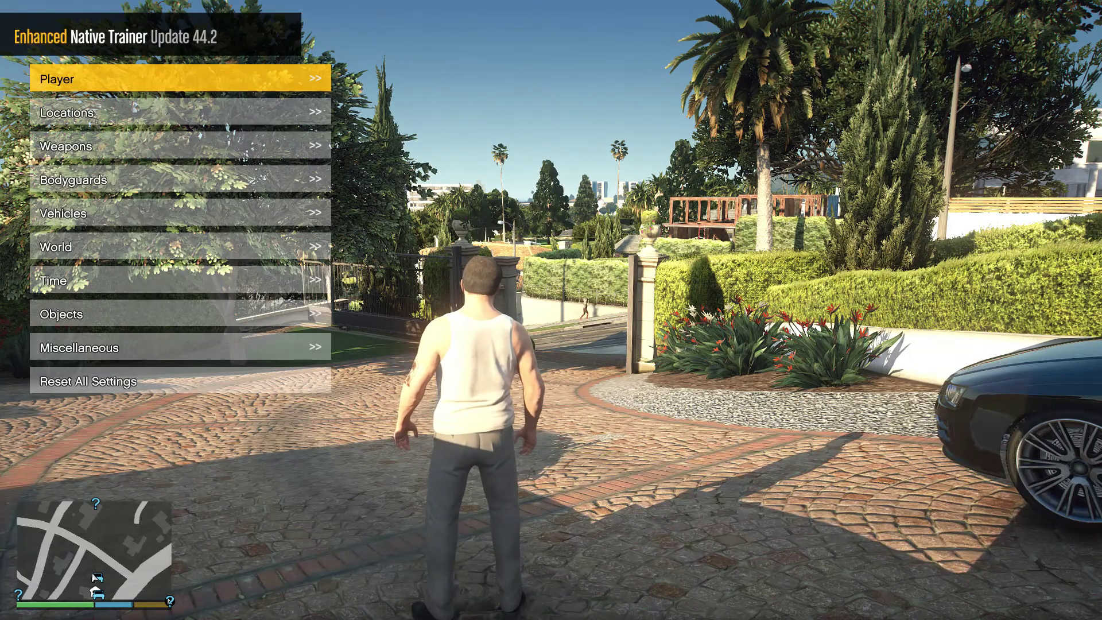
{"action": "key", "text": "Down"}
{"action": "key", "text": "Down"}
{"action": "key", "text": "Down"}
{"action": "key", "text": "Down"}
{"action": "key", "text": "Down"}
{"action": "key", "text": "Up"}
{"action": "key", "text": "Return"}
{"action": "key", "text": "Return"}
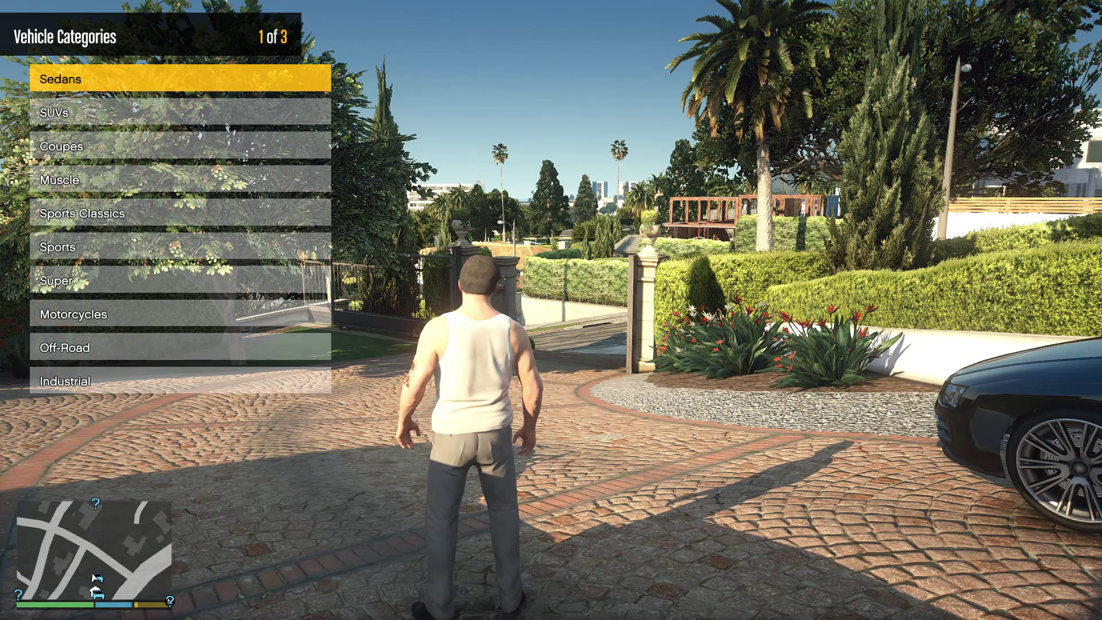
Choose to enter the vehicle's model name manually in the spawner and clear the name entry
{"action": "key", "text": "Left"}
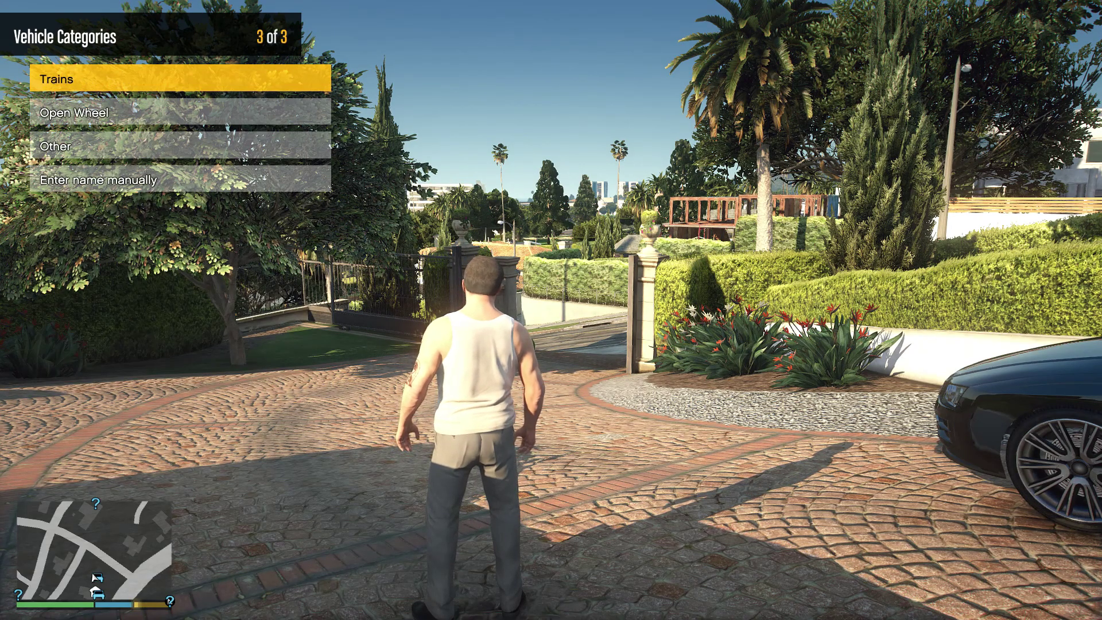
{"action": "key", "text": "Up"}
{"action": "key", "text": "Return"}
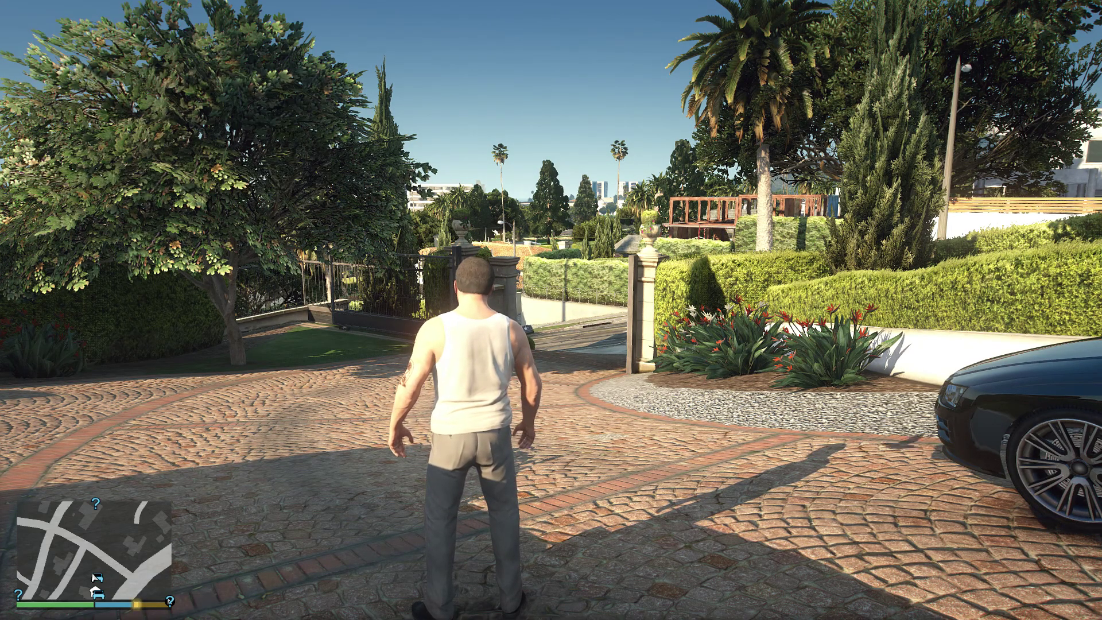
{"action": "type", "text": "wmlykan"}
{"action": "key", "text": "BackSpace"}
{"action": "key", "text": "BackSpace"}
{"action": "key", "text": "BackSpace"}
{"action": "key", "text": "BackSpace"}
{"action": "key", "text": "BackSpace"}
{"action": "key", "text": "BackSpace"}
{"action": "key", "text": "BackSpace"}
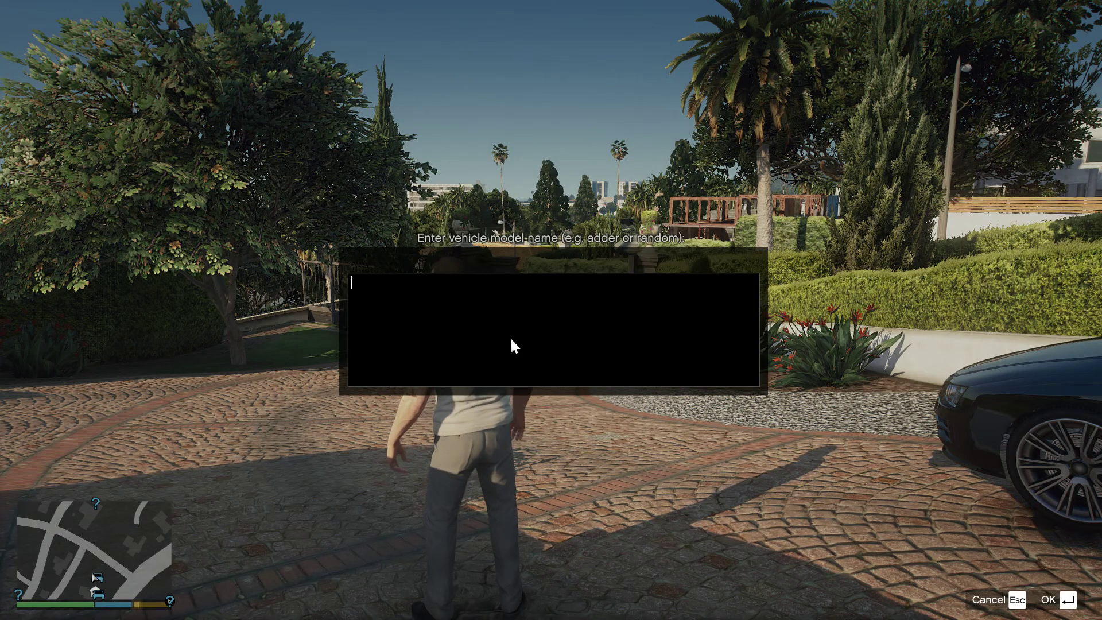
Spawn the vehicle model 18velar and close the trainer
{"action": "type", "text": "18velar"}
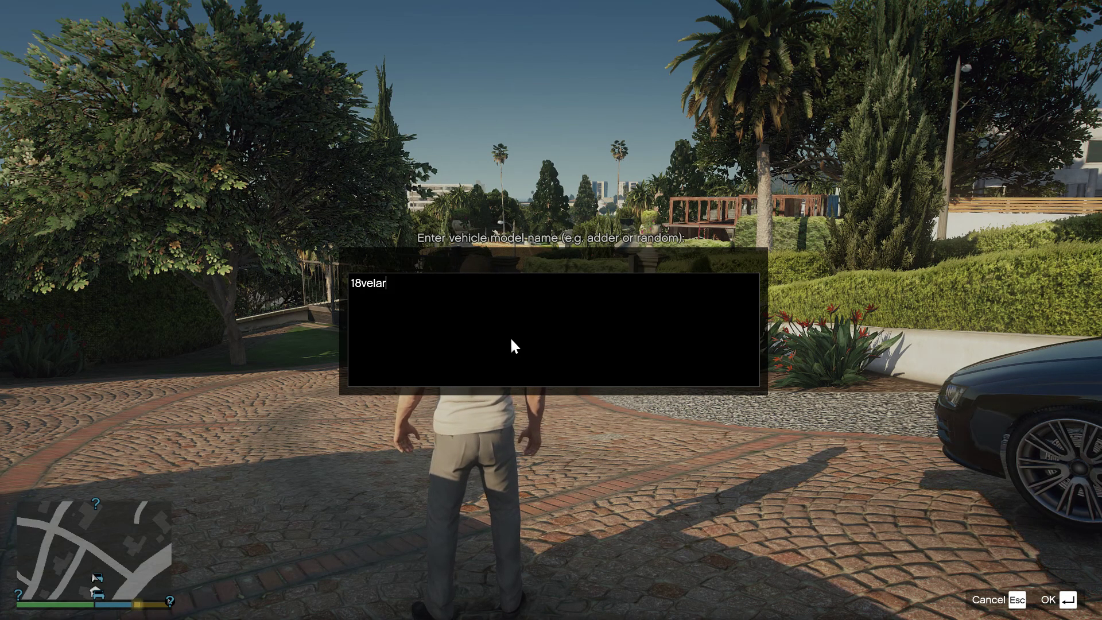
{"action": "key", "text": "Return"}
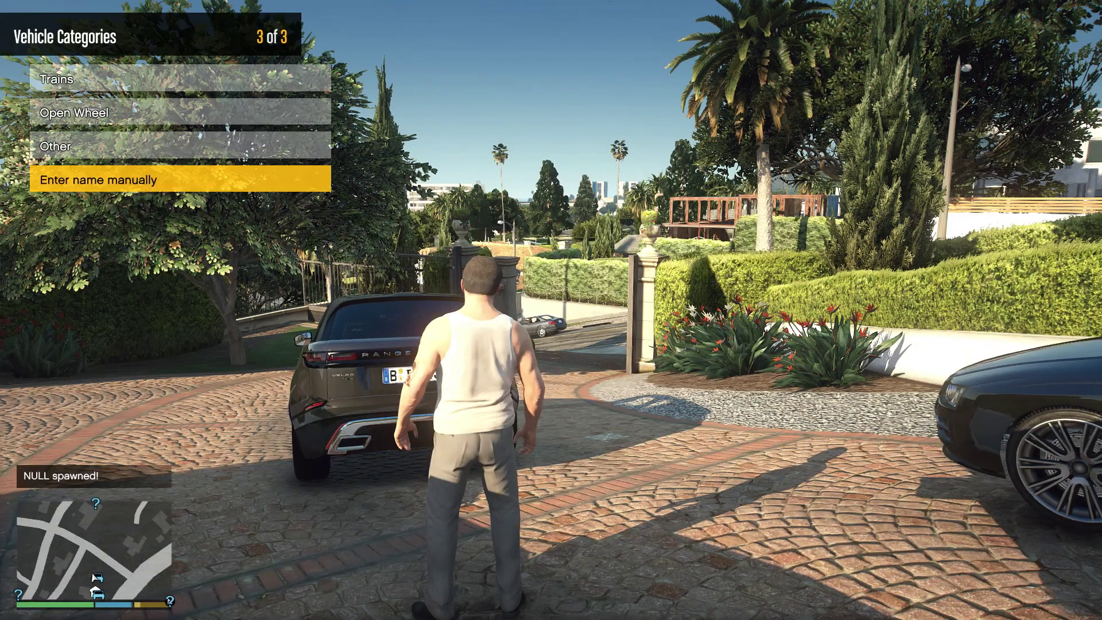
{"action": "key", "text": "BackSpace"}
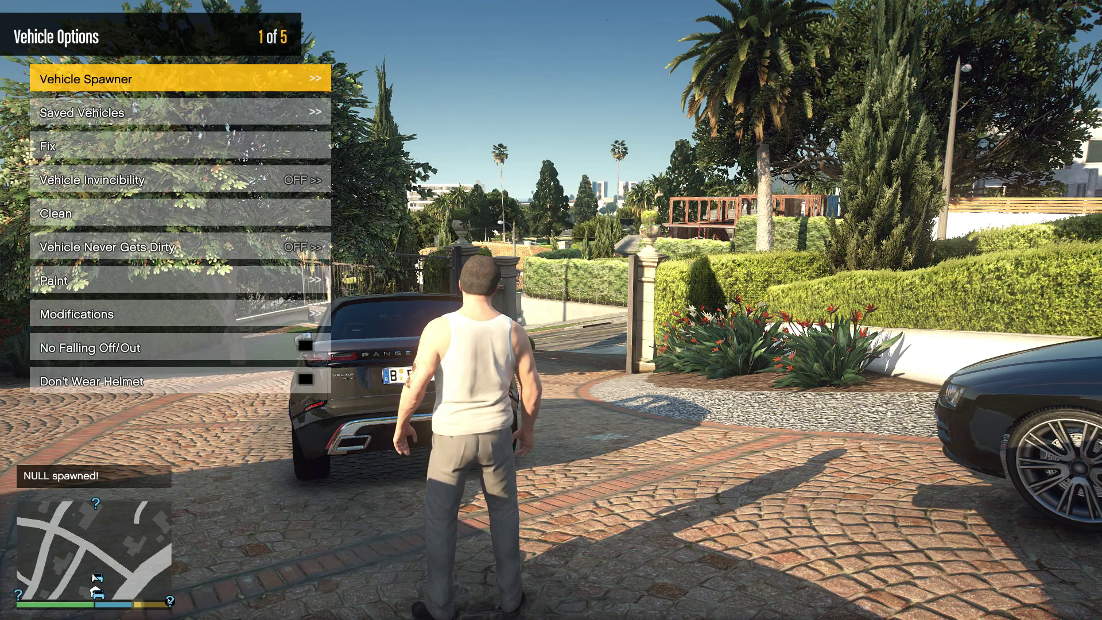
{"action": "key", "text": "BackSpace"}
{"action": "key", "text": "BackSpace"}
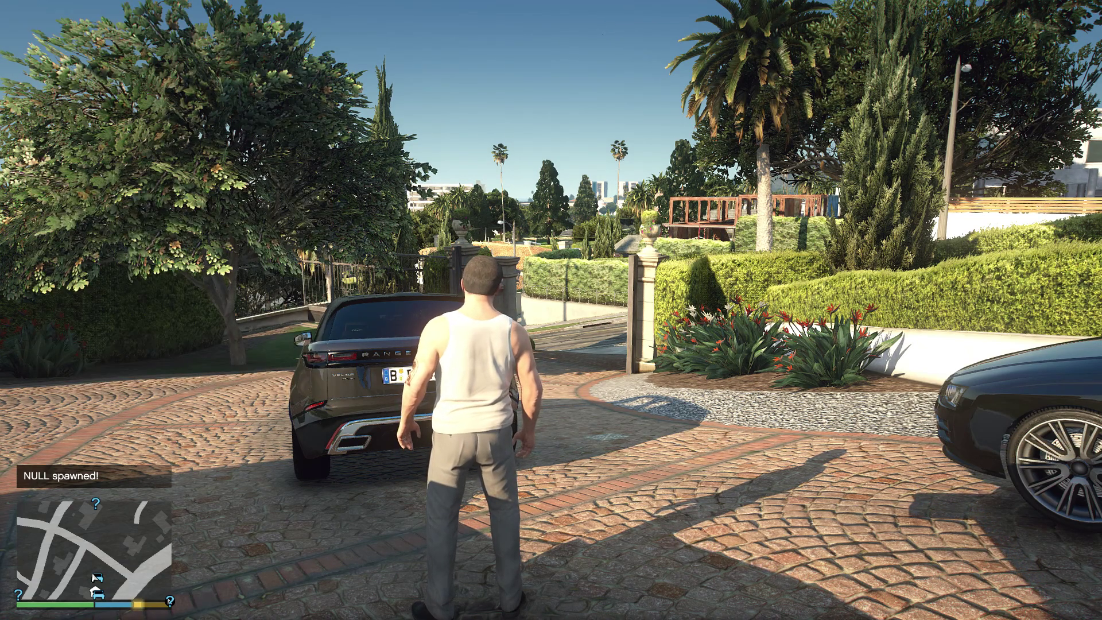
Walk the character around the spawned Range Rover to examine it and over to the dark sedan parked behind it
{"action": "key", "text": "w"}
{"action": "key", "text": "d"}
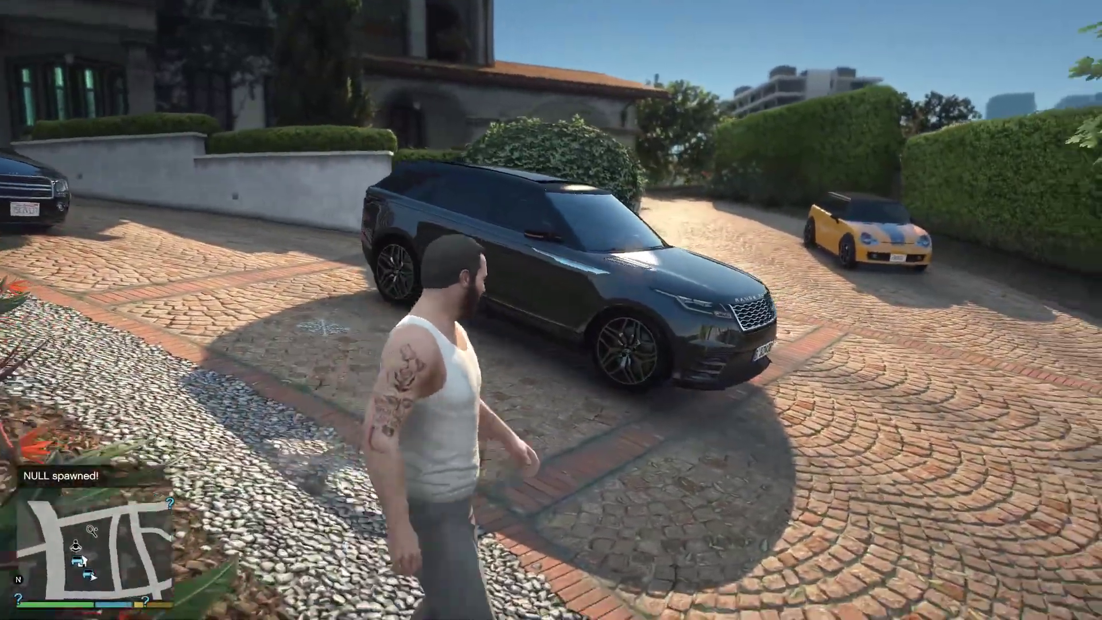
{"action": "key", "text": "d"}
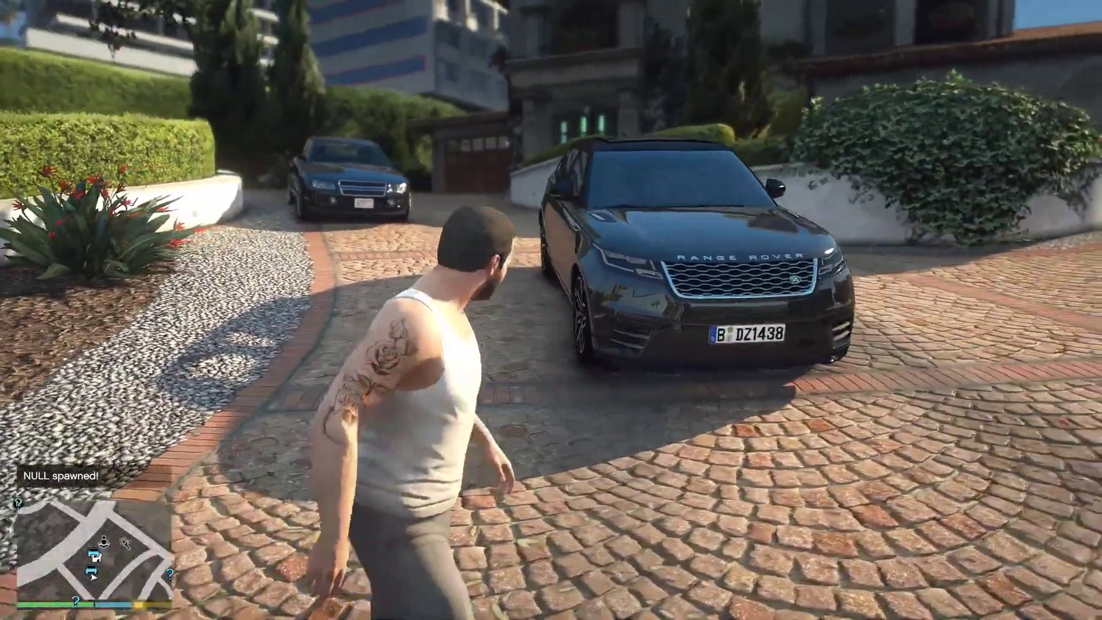
{"action": "key", "text": "w"}
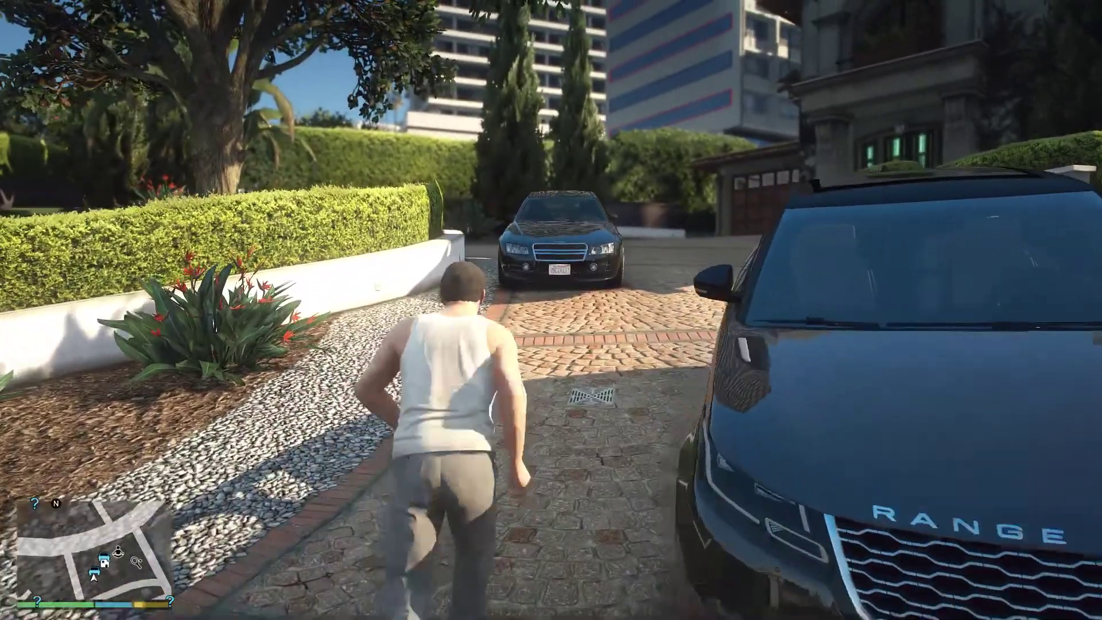
{"action": "key", "text": "w"}
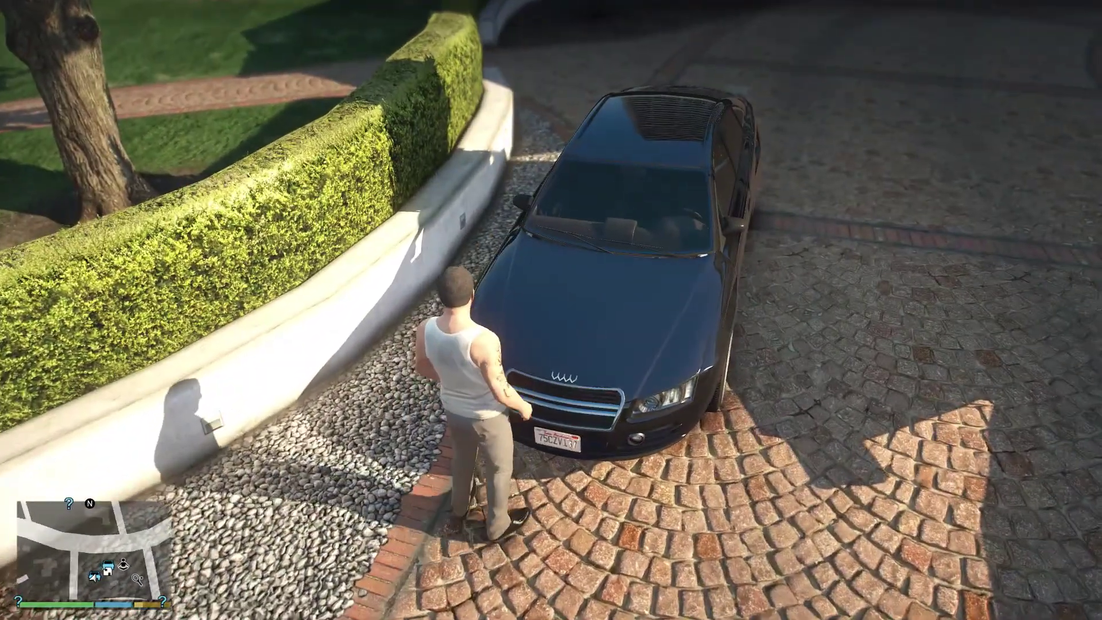